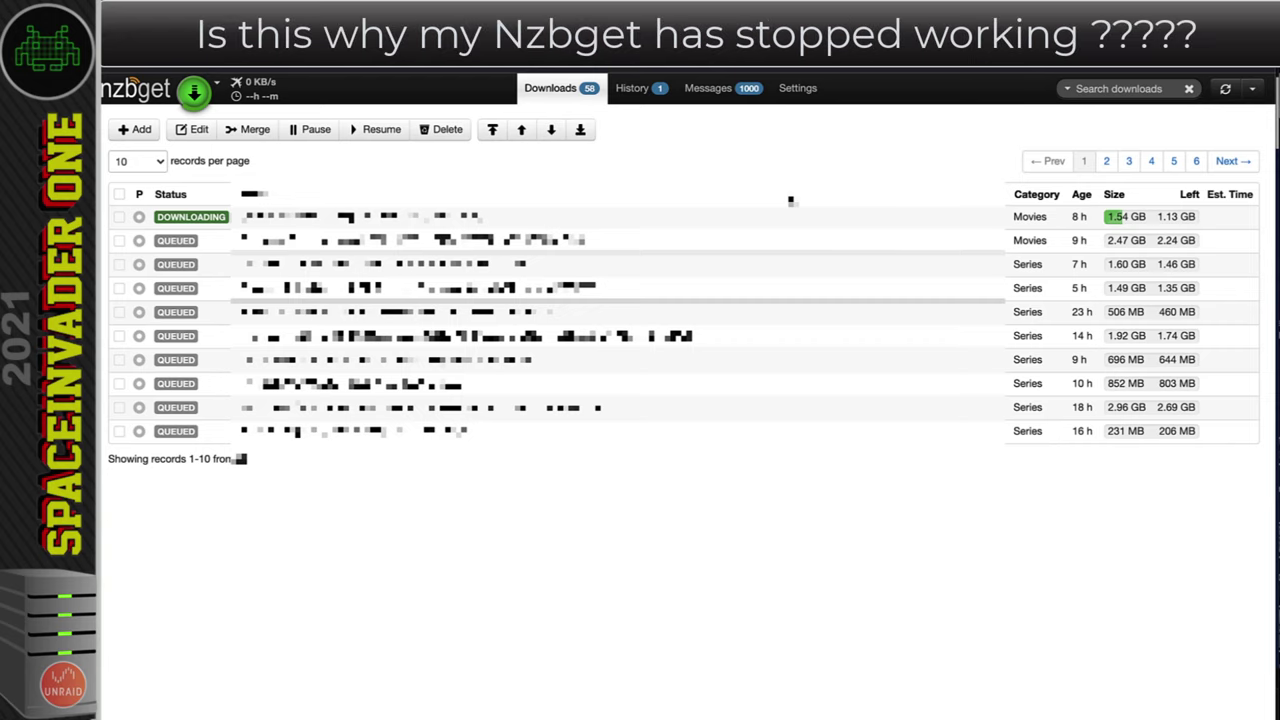
Step: Test the connection of news server Server1, read the reported result and dismiss it
{"action": "left_click", "coordinate": [797, 90]}
{"action": "left_click", "coordinate": [177, 229]}
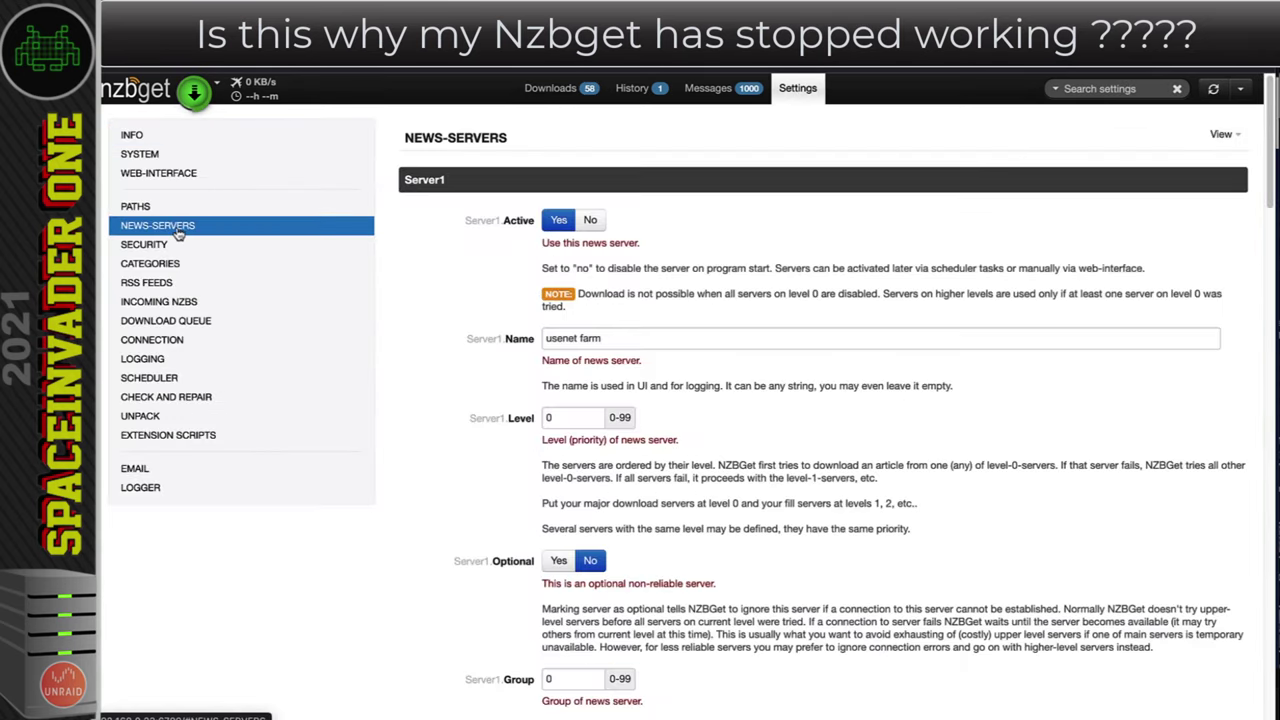
{"action": "scroll", "coordinate": [688, 320], "scroll_direction": "down", "scroll_amount": 6}
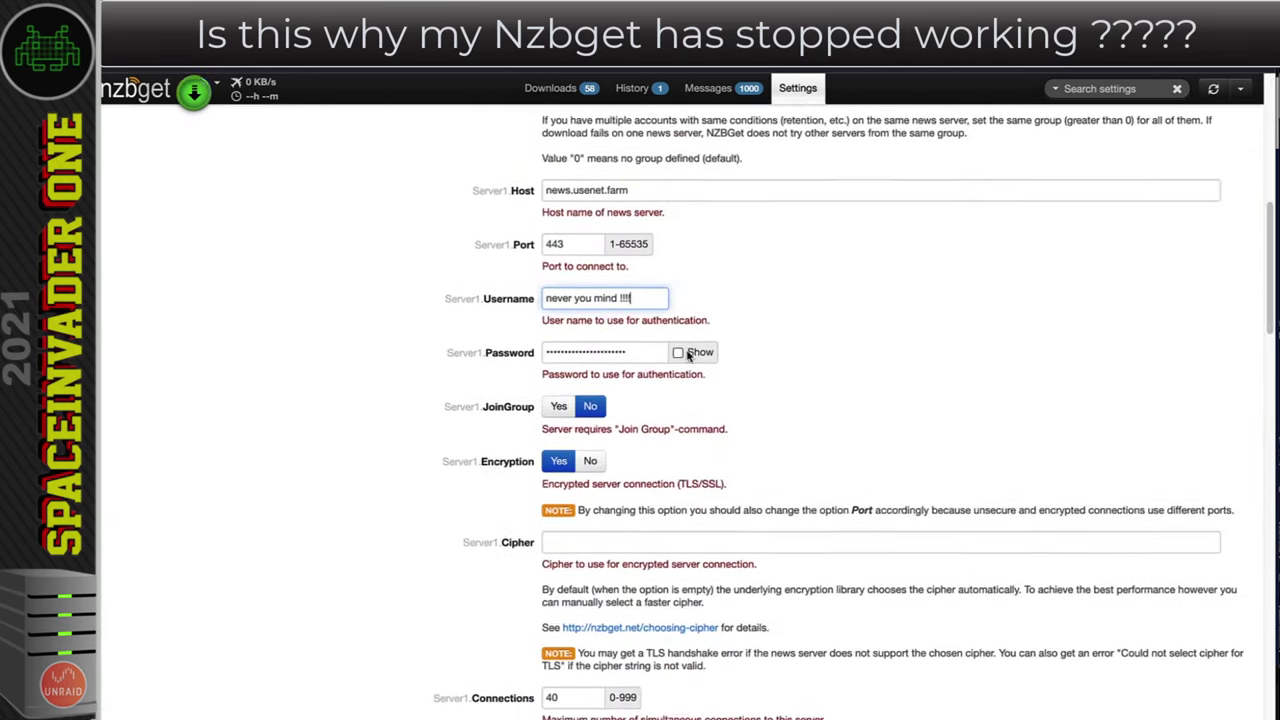
{"action": "scroll", "coordinate": [688, 355], "scroll_direction": "down", "scroll_amount": 5}
{"action": "left_click", "coordinate": [702, 589]}
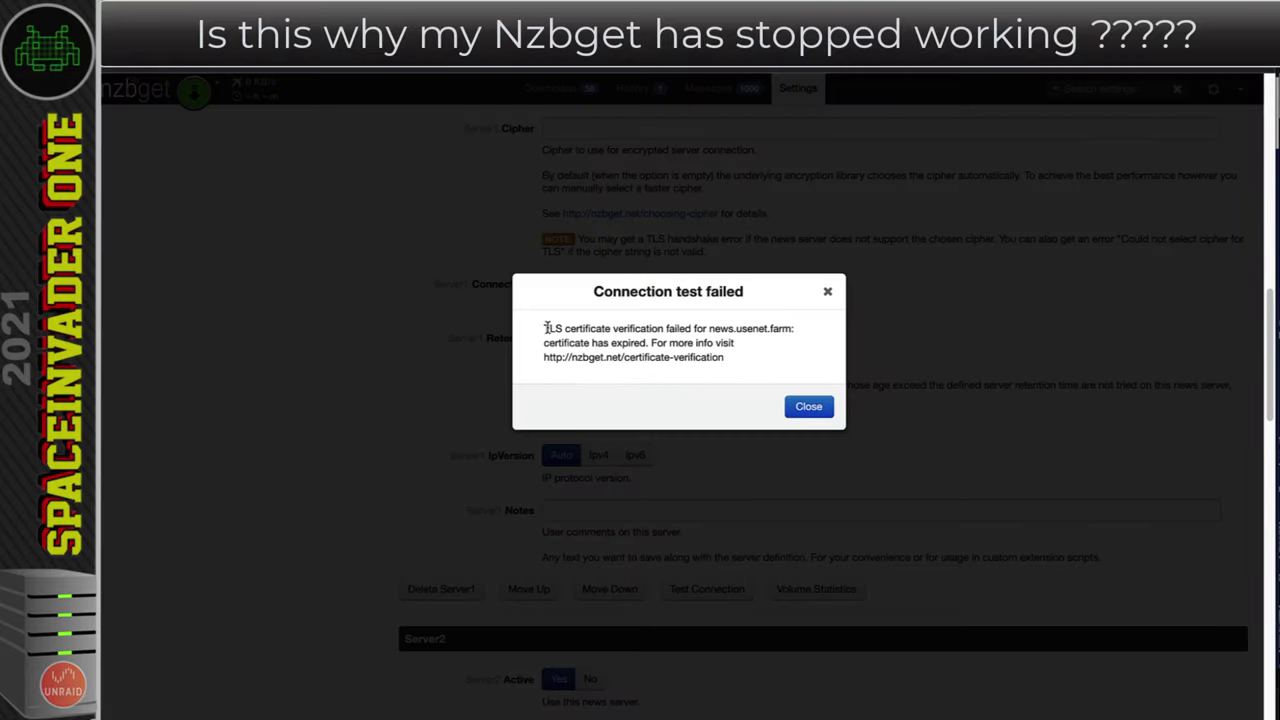
{"action": "left_click_drag", "start_coordinate": [692, 328], "coordinate": [551, 339]}
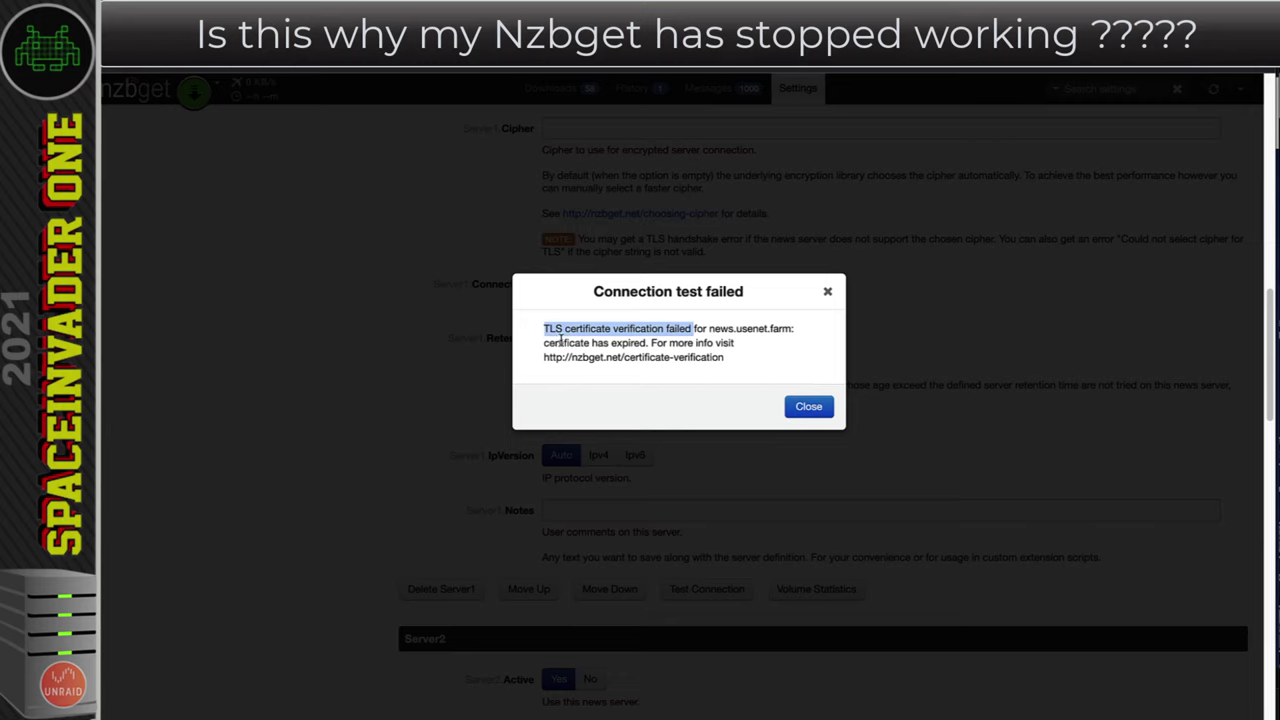
{"action": "left_click", "coordinate": [807, 412]}
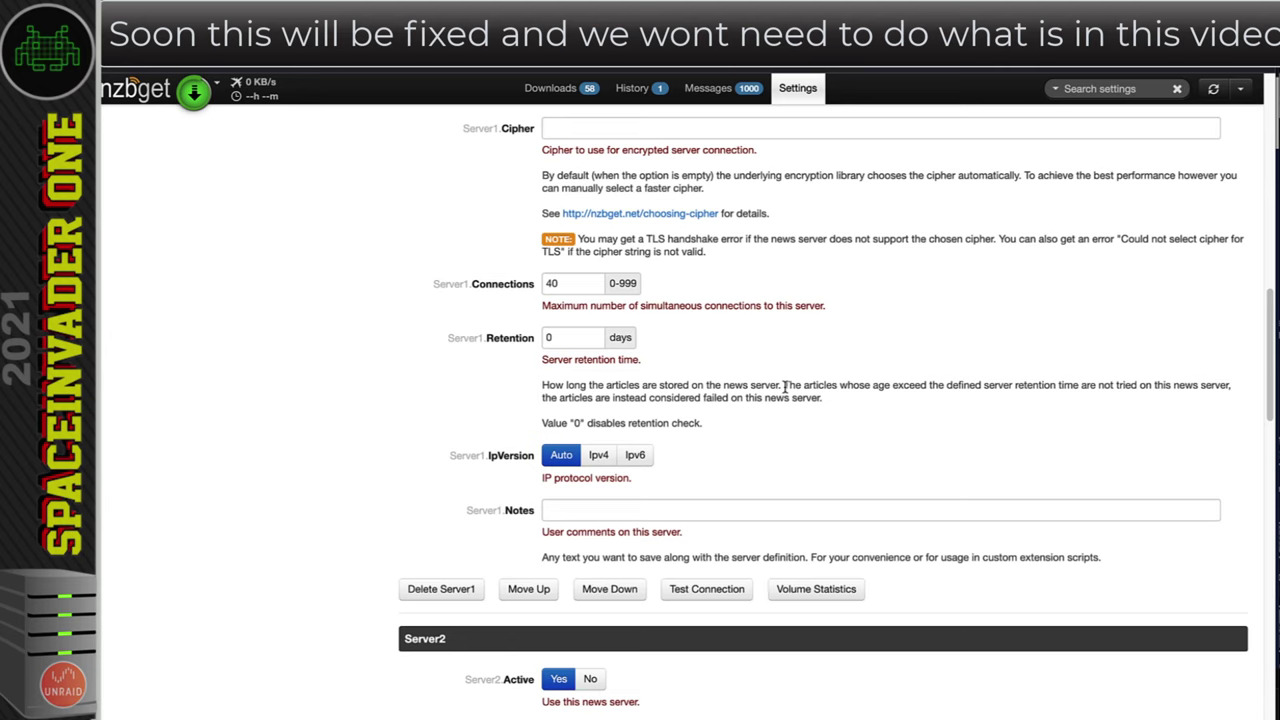
Step: Disable TLS certificate verification in the security settings by setting CertCheck to No
{"action": "scroll", "coordinate": [394, 400], "scroll_direction": "up", "scroll_amount": 10}
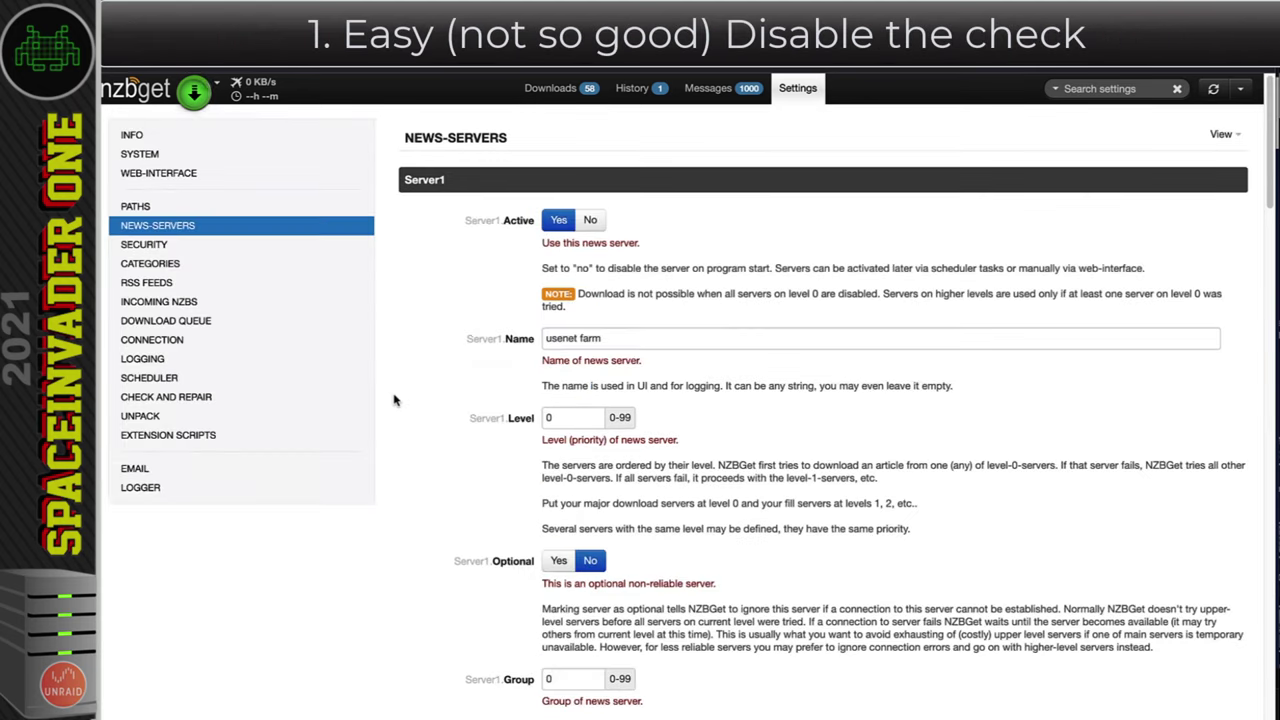
{"action": "left_click", "coordinate": [144, 246]}
{"action": "scroll", "coordinate": [627, 347], "scroll_direction": "down", "scroll_amount": 15}
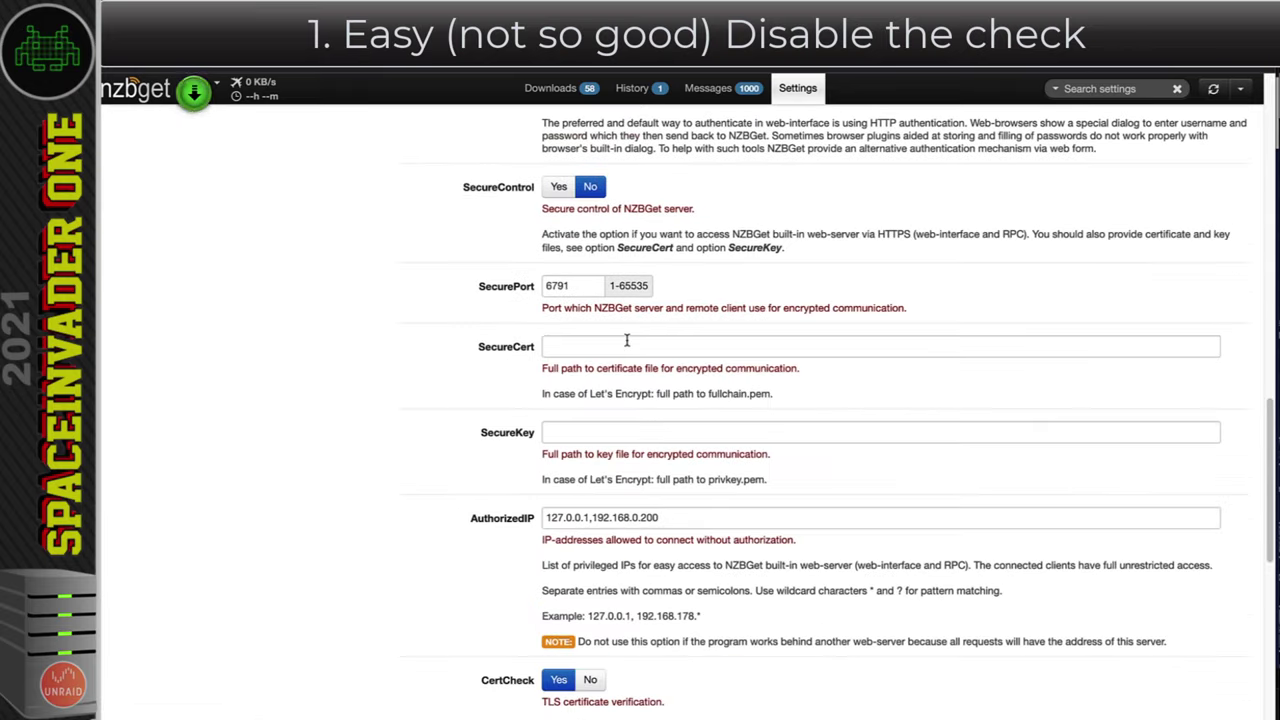
{"action": "scroll", "coordinate": [627, 347], "scroll_direction": "down", "scroll_amount": 5}
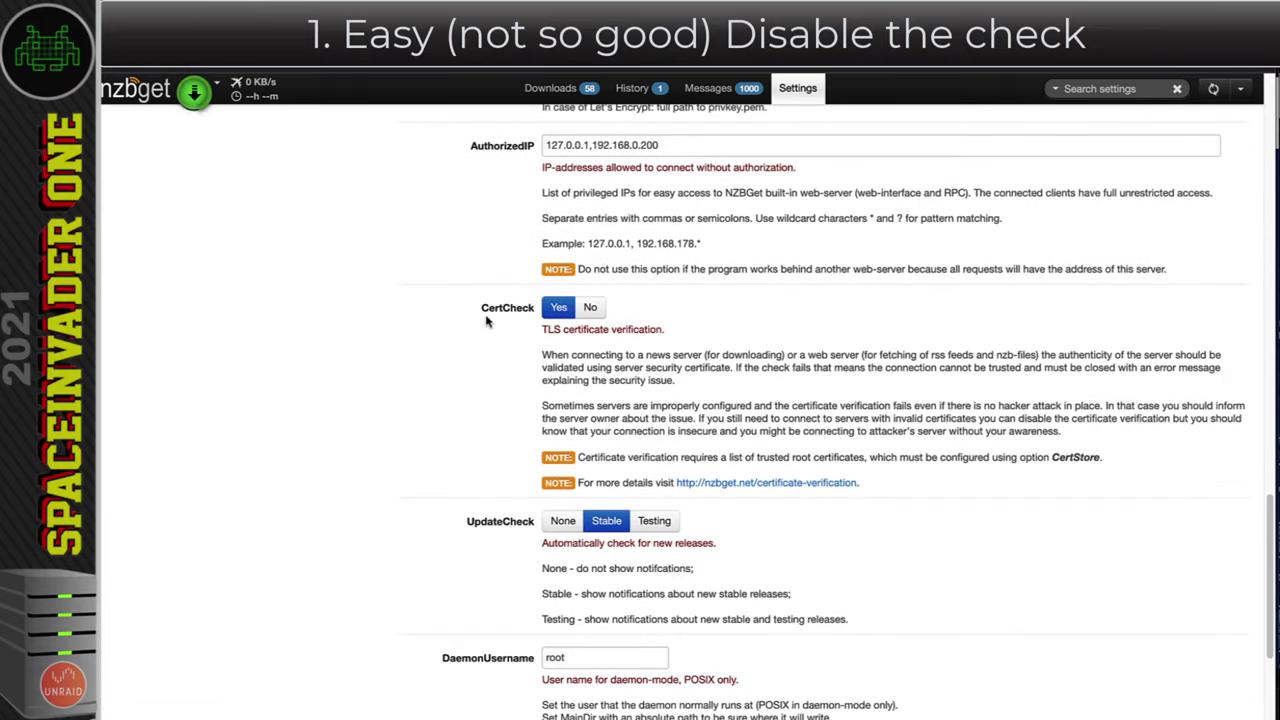
{"action": "left_click", "coordinate": [590, 309]}
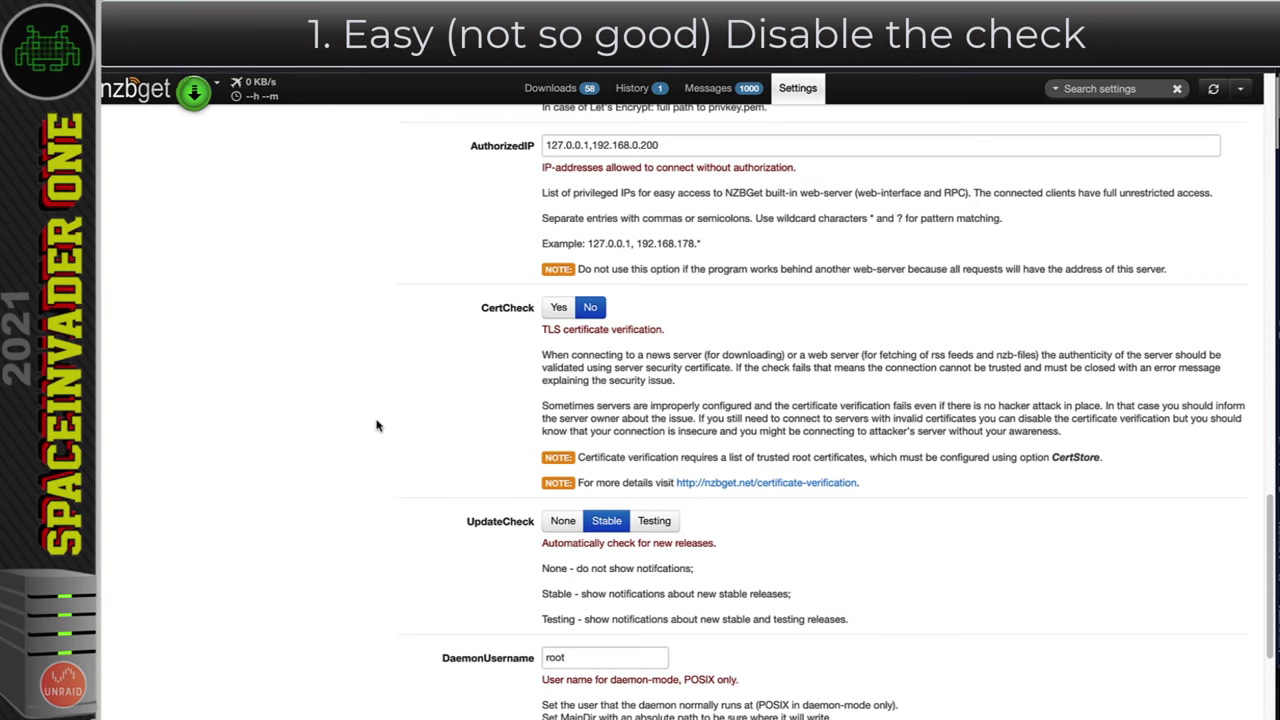
Step: Save the changed configuration and reload NZBGet
{"action": "scroll", "coordinate": [377, 426], "scroll_direction": "down", "scroll_amount": 6}
{"action": "left_click", "coordinate": [183, 704]}
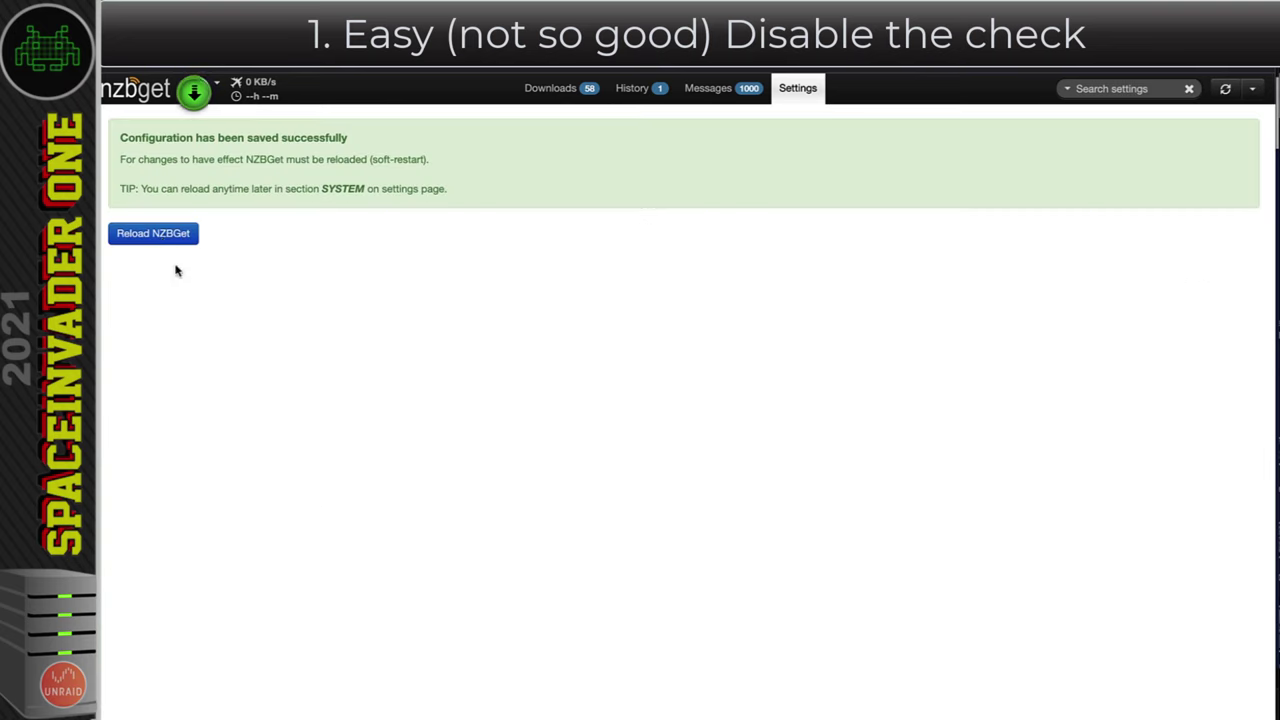
{"action": "left_click", "coordinate": [160, 240]}
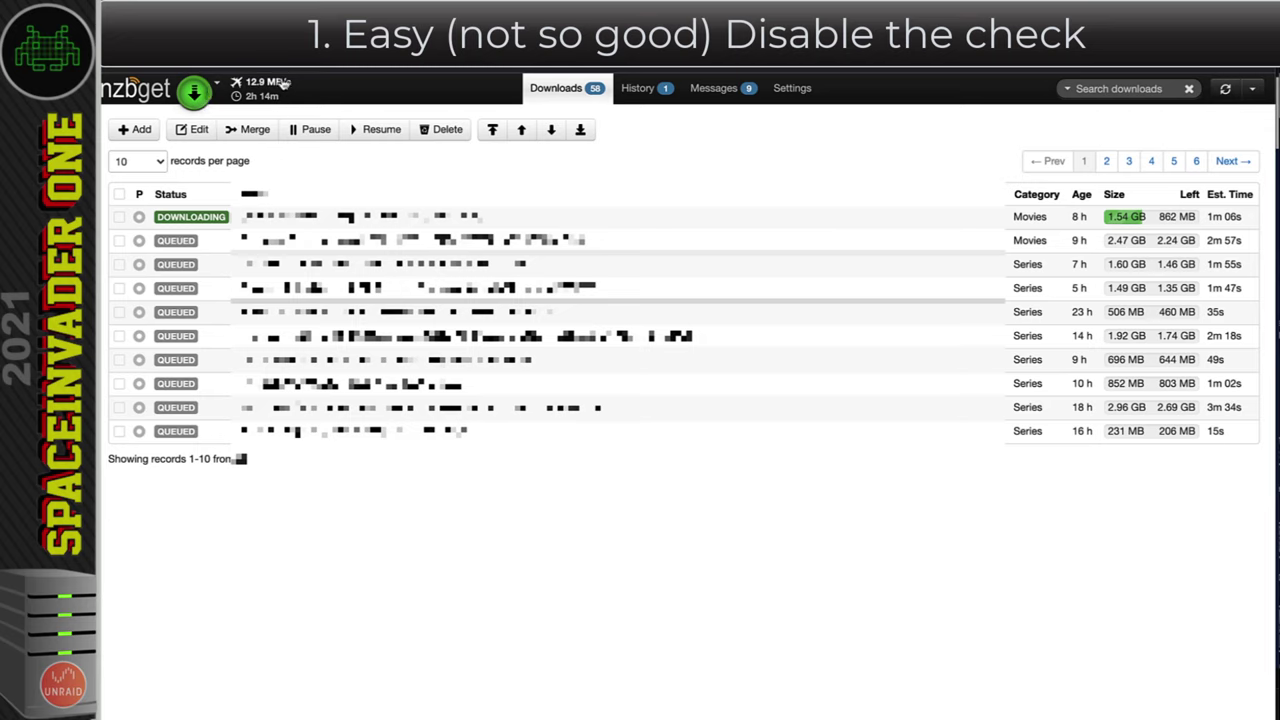
Step: Set CertCheck back to Yes in the security settings
{"action": "left_click", "coordinate": [795, 92]}
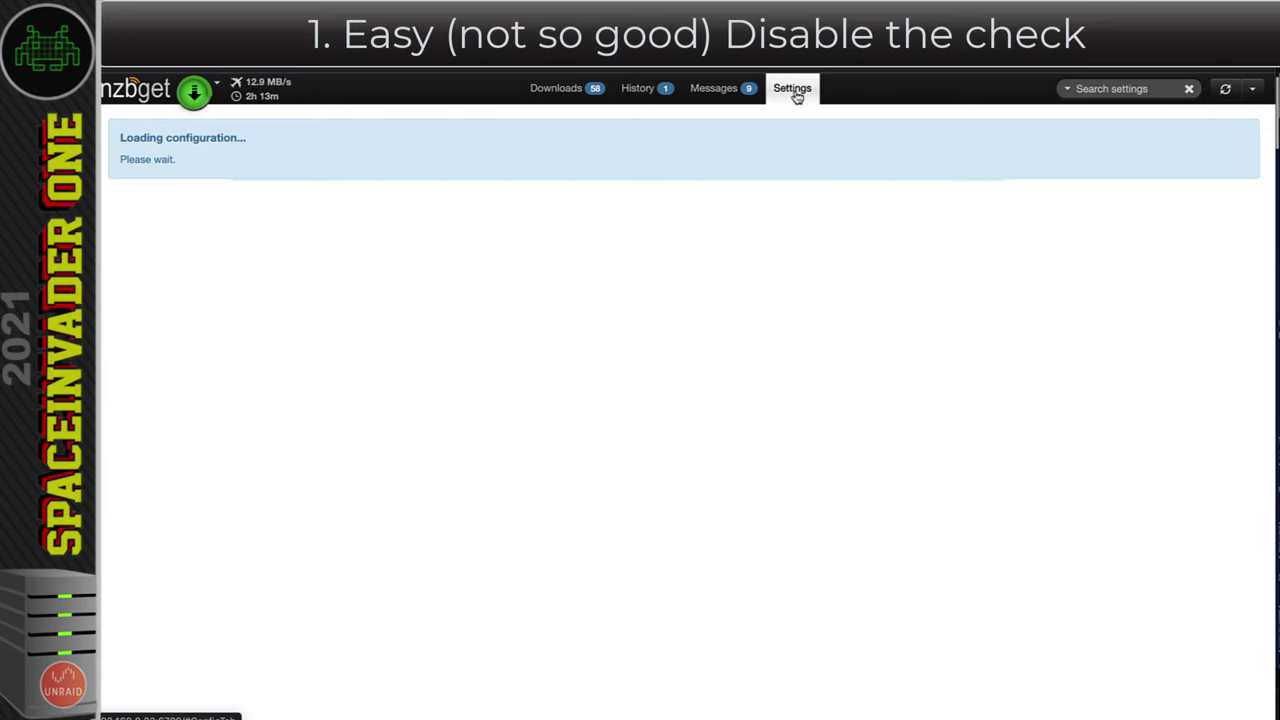
{"action": "left_click", "coordinate": [144, 245]}
{"action": "scroll", "coordinate": [560, 300], "scroll_direction": "down", "scroll_amount": 10}
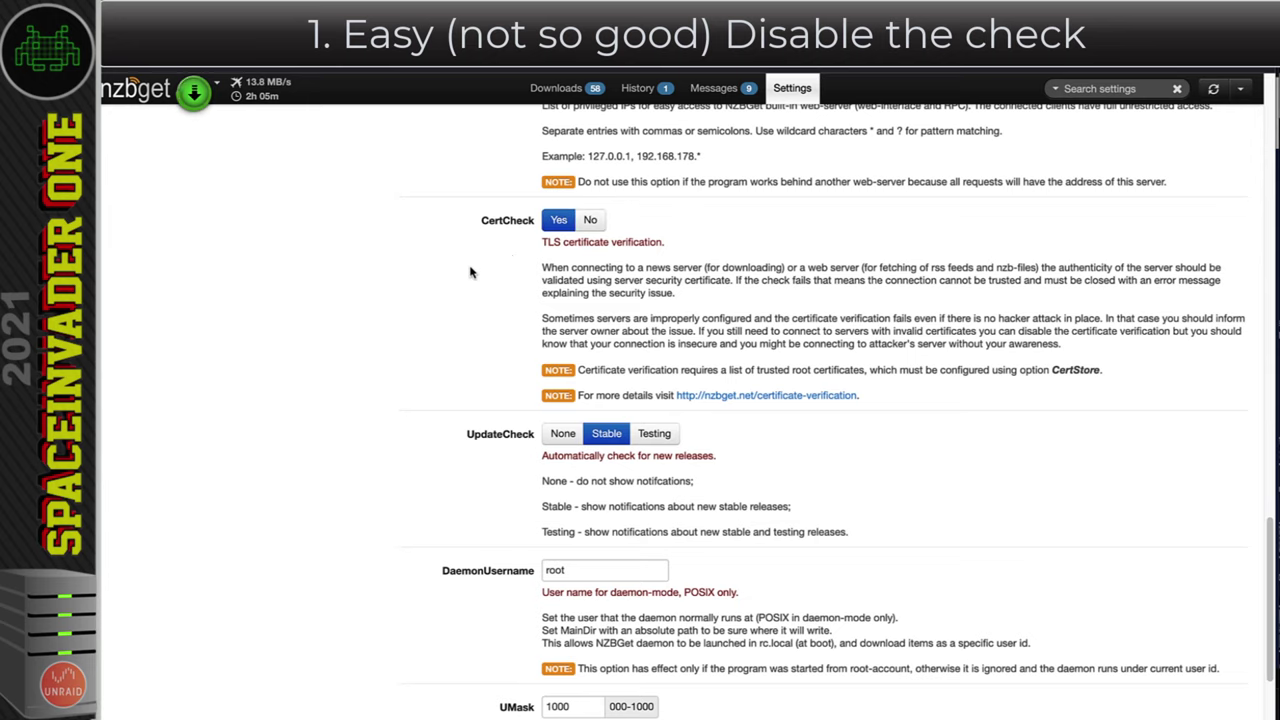
{"action": "scroll", "coordinate": [465, 280], "scroll_direction": "down", "scroll_amount": 5}
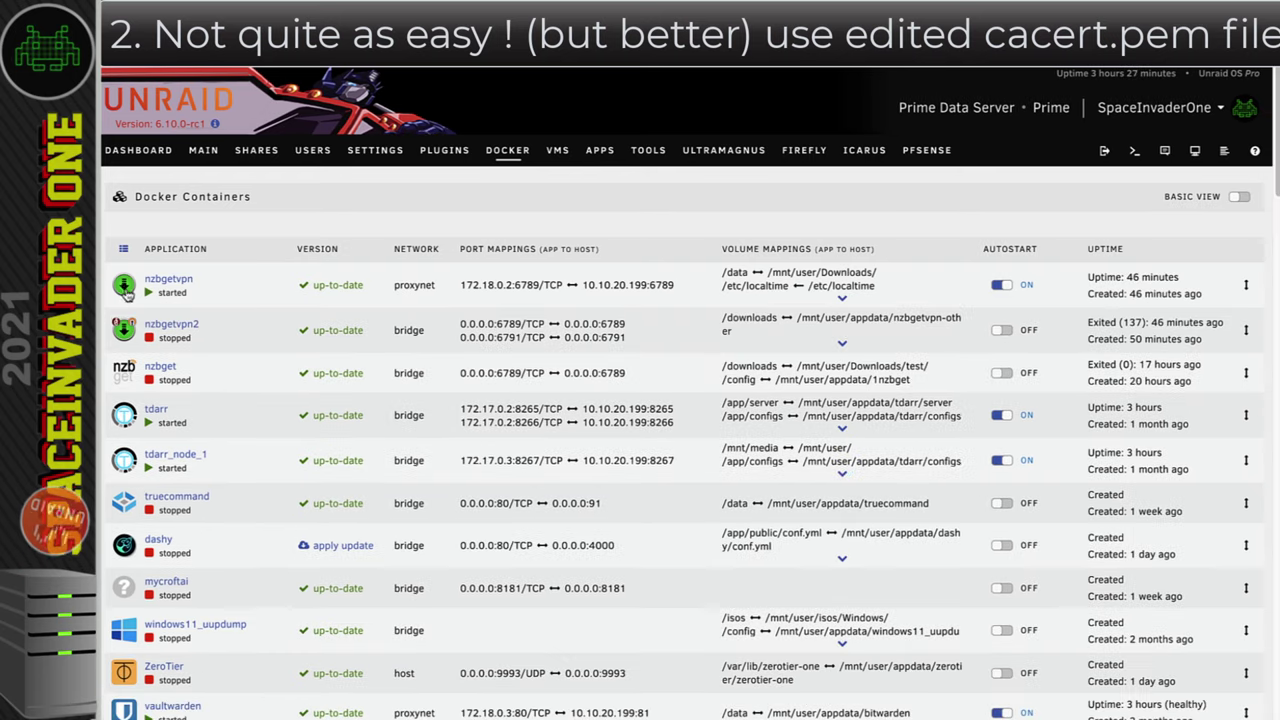
Step: Switch to the Unraid Docker page and open a console for the nzbgetvpn container
{"action": "left_click", "coordinate": [124, 286]}
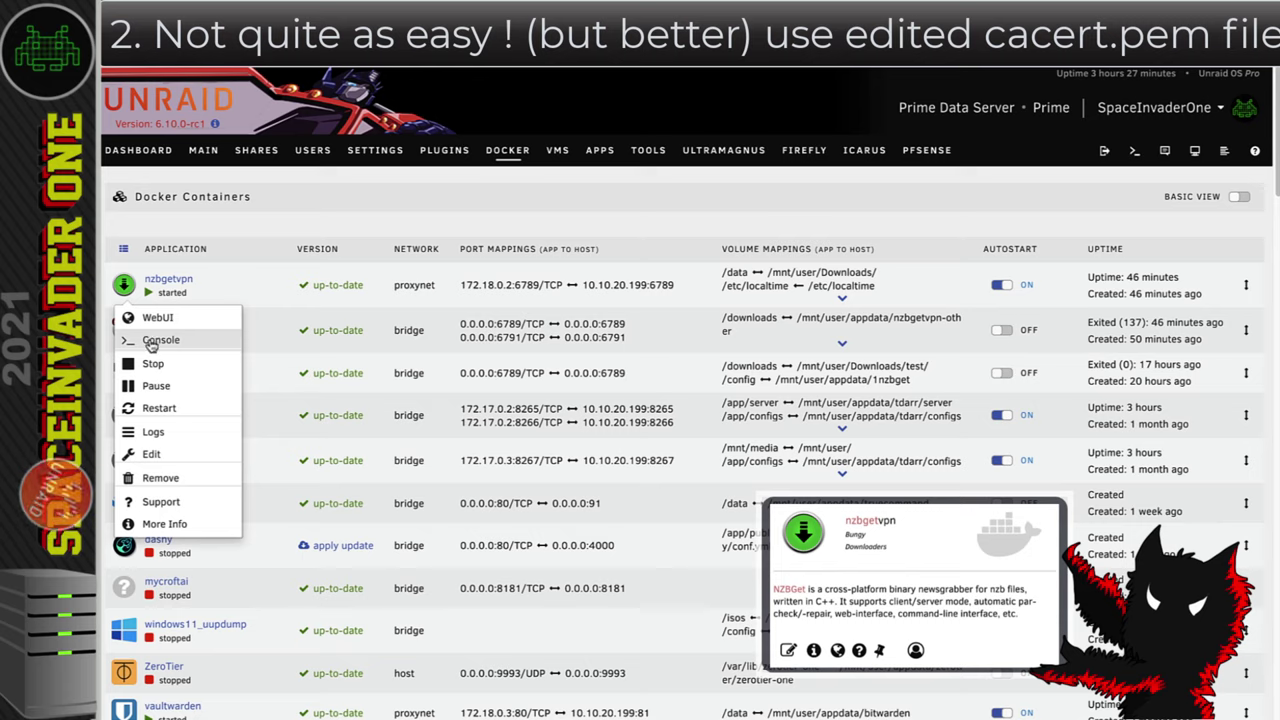
{"action": "left_click", "coordinate": [155, 340]}
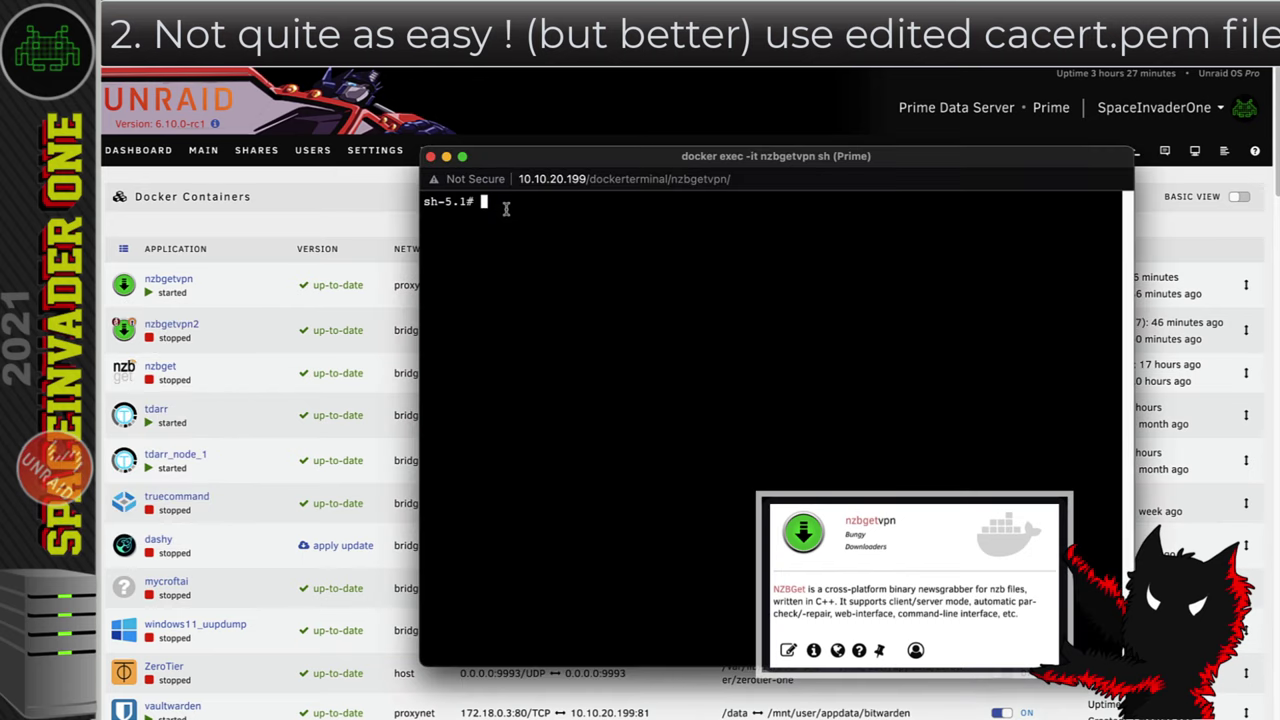
{"action": "type", "text": "ca"}
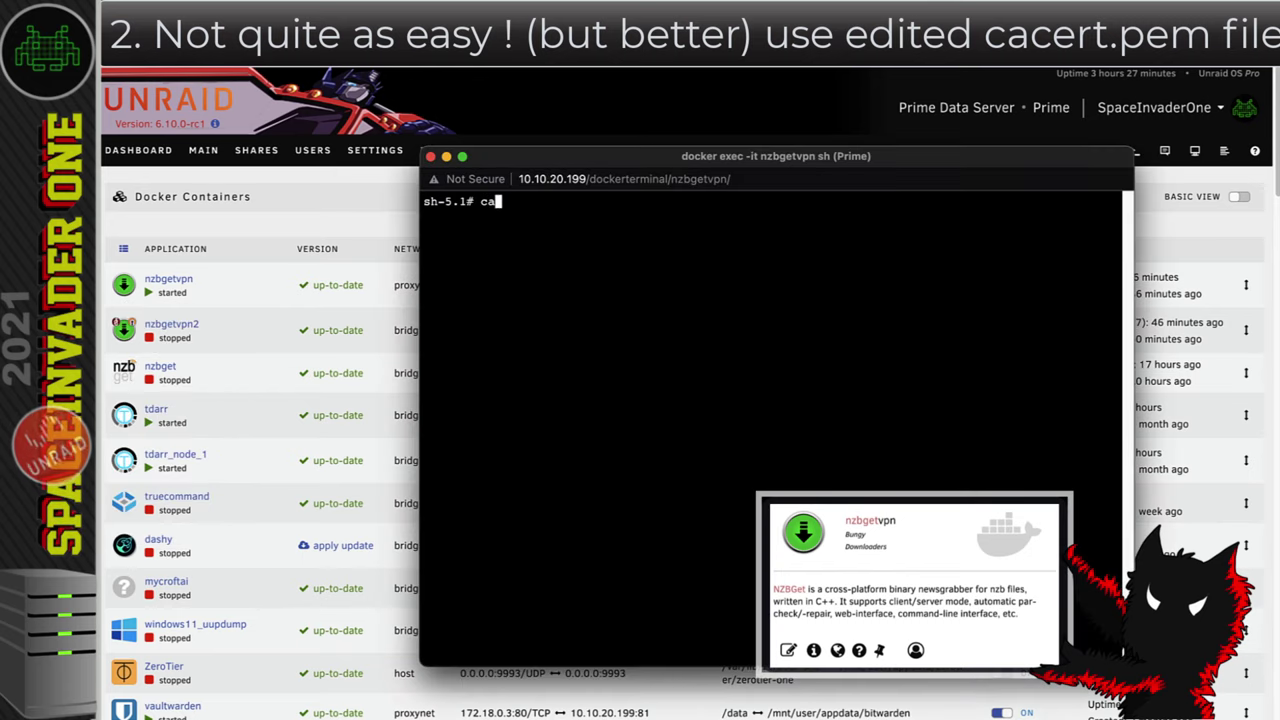
{"action": "type", "text": "cert.pem"}
{"action": "key", "text": "BackSpace"}
{"action": "key", "text": "BackSpace"}
{"action": "key", "text": "BackSpace"}
{"action": "key", "text": "BackSpace"}
{"action": "key", "text": "BackSpace"}
{"action": "key", "text": "BackSpace"}
{"action": "key", "text": "BackSpace"}
{"action": "key", "text": "BackSpace"}
{"action": "key", "text": "BackSpace"}
{"action": "key", "text": "BackSpace"}
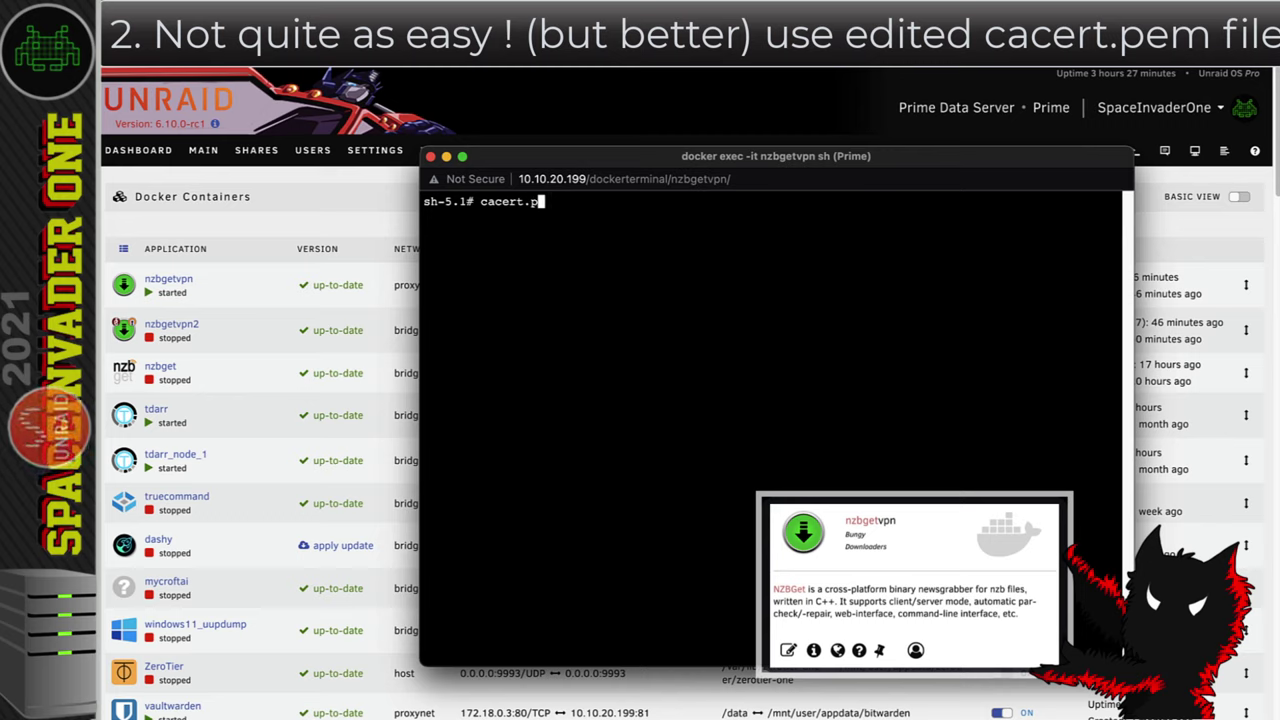
Step: List the container's current directory with ls and locate the sbin folder
{"action": "type", "text": "ls"}
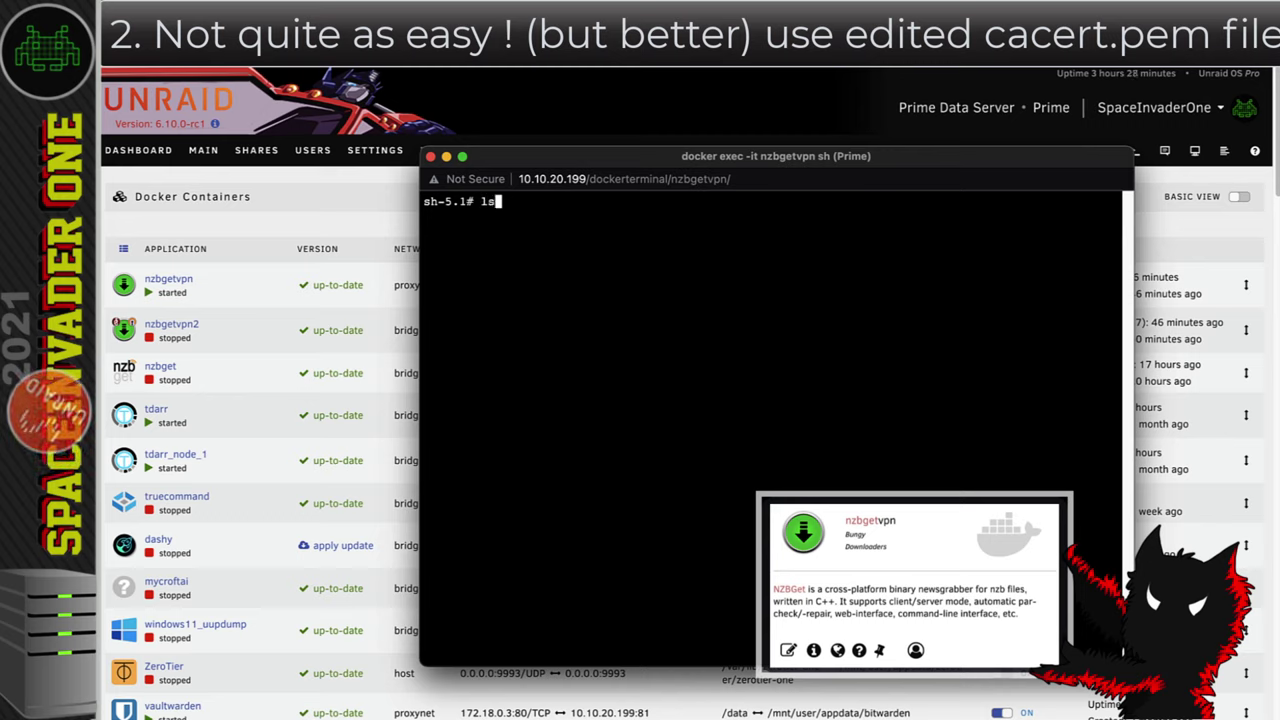
{"action": "key", "text": "Return"}
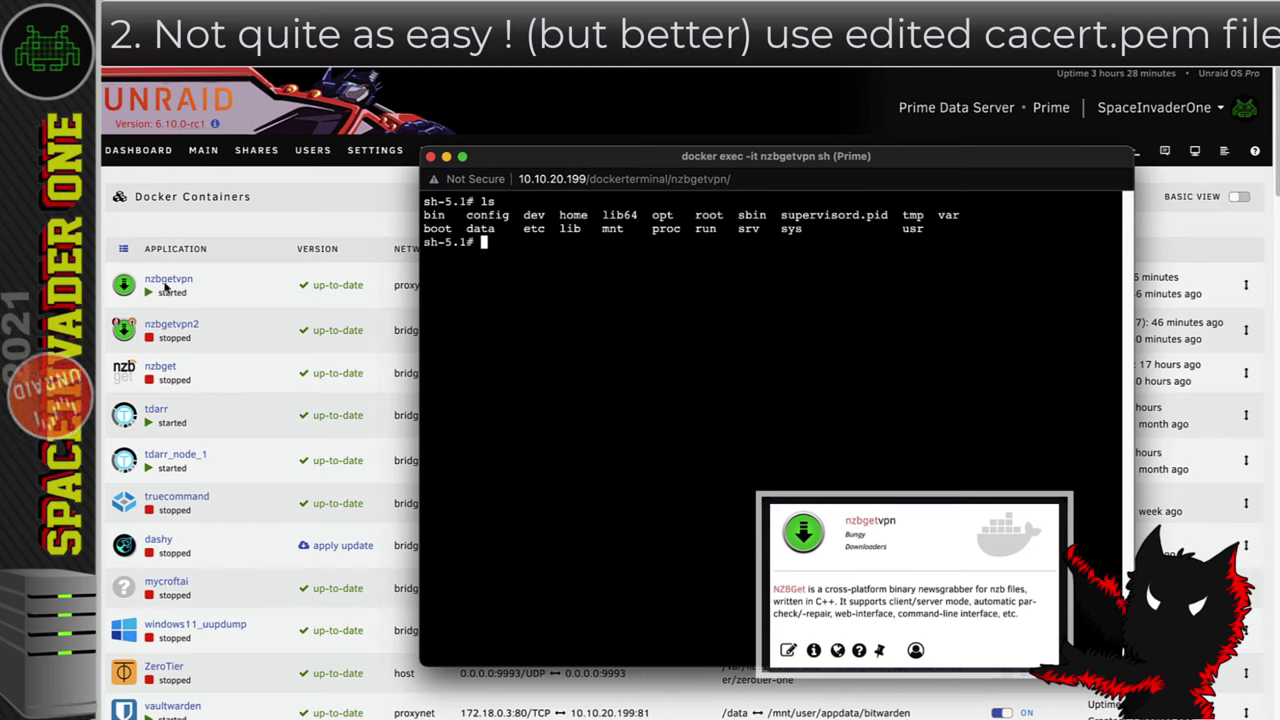
{"action": "double_click", "coordinate": [752, 215]}
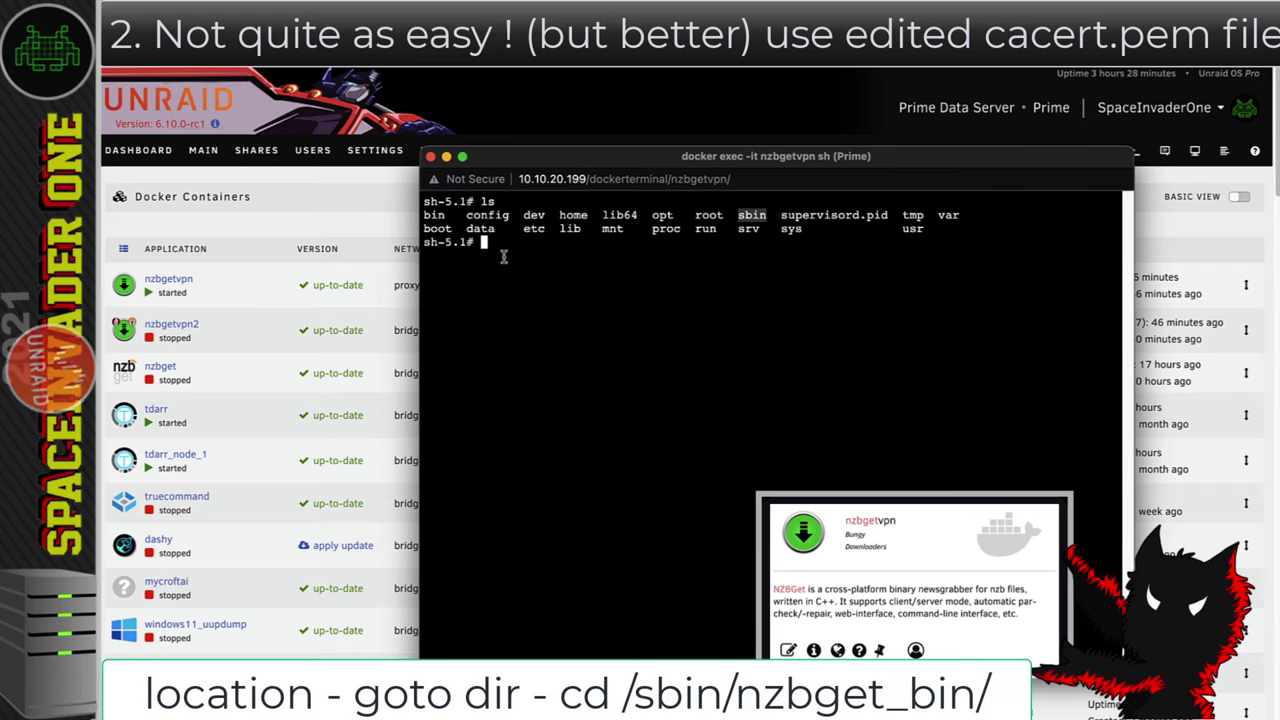
{"action": "key", "text": "Return"}
Step: Change to the /sbin/nzbget_bin/ directory in the container and list its files with ls
{"action": "type", "text": "cd"}
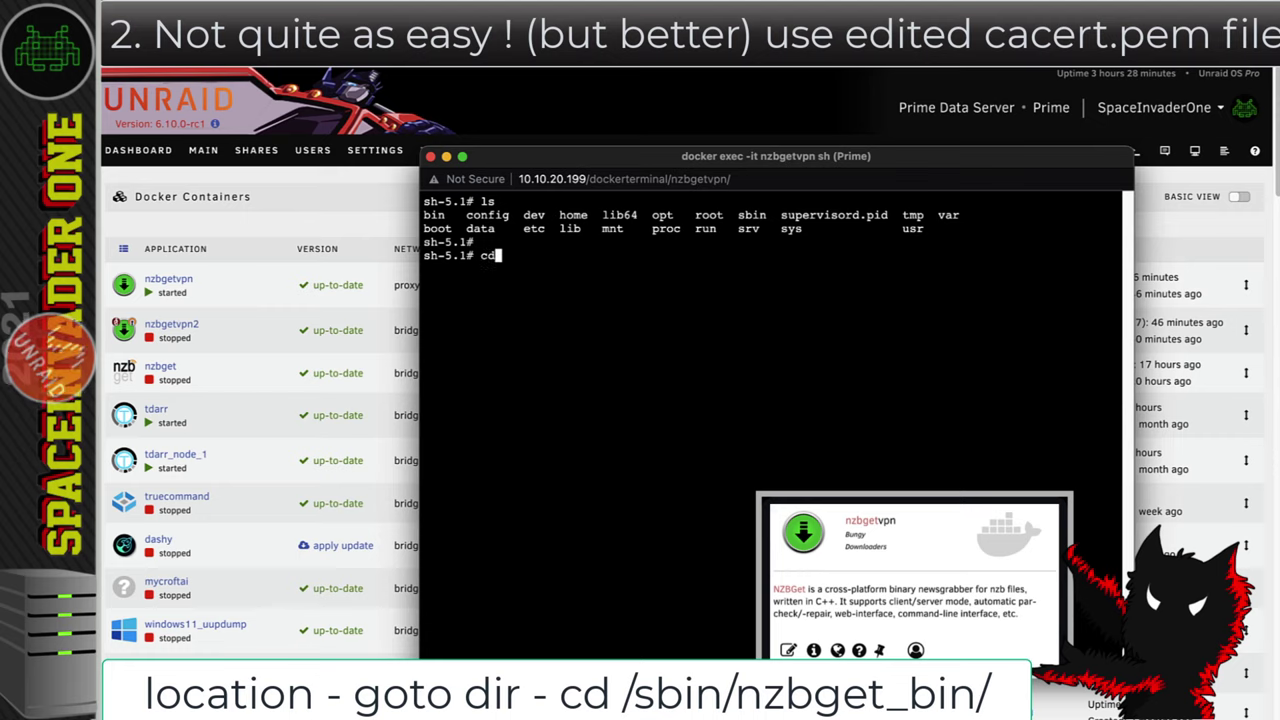
{"action": "type", "text": " /s"}
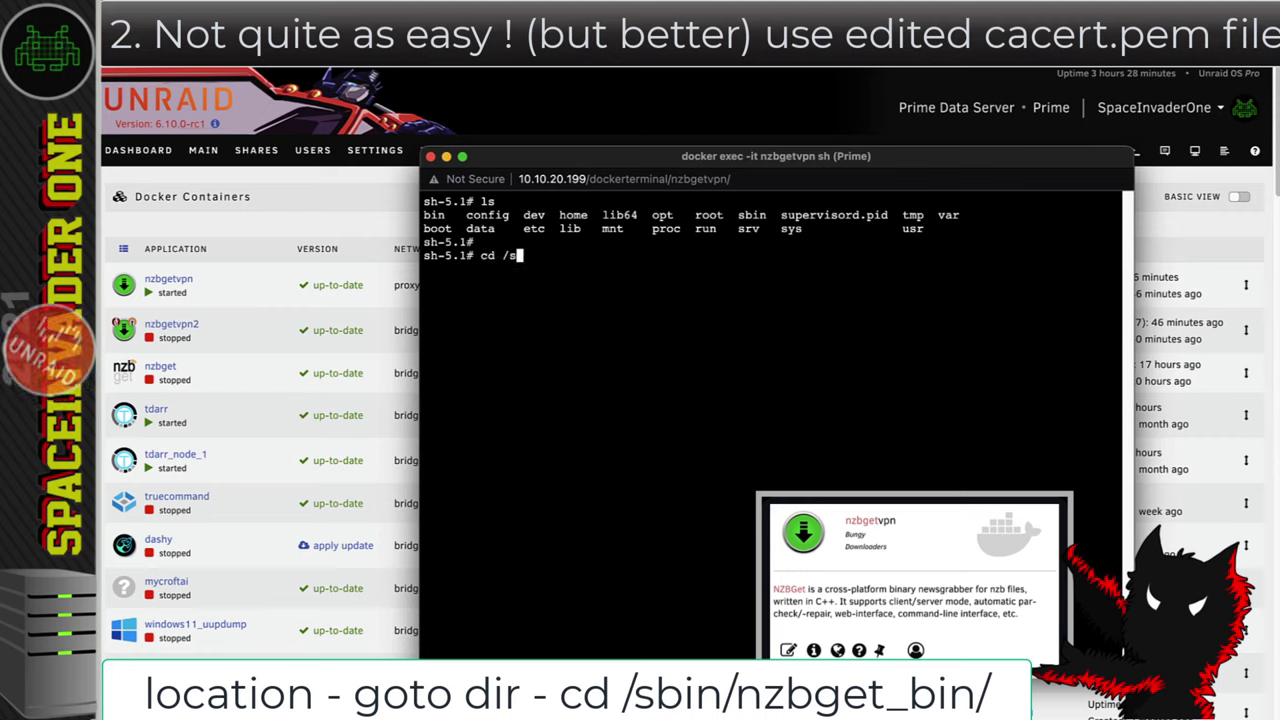
{"action": "type", "text": "bin/"}
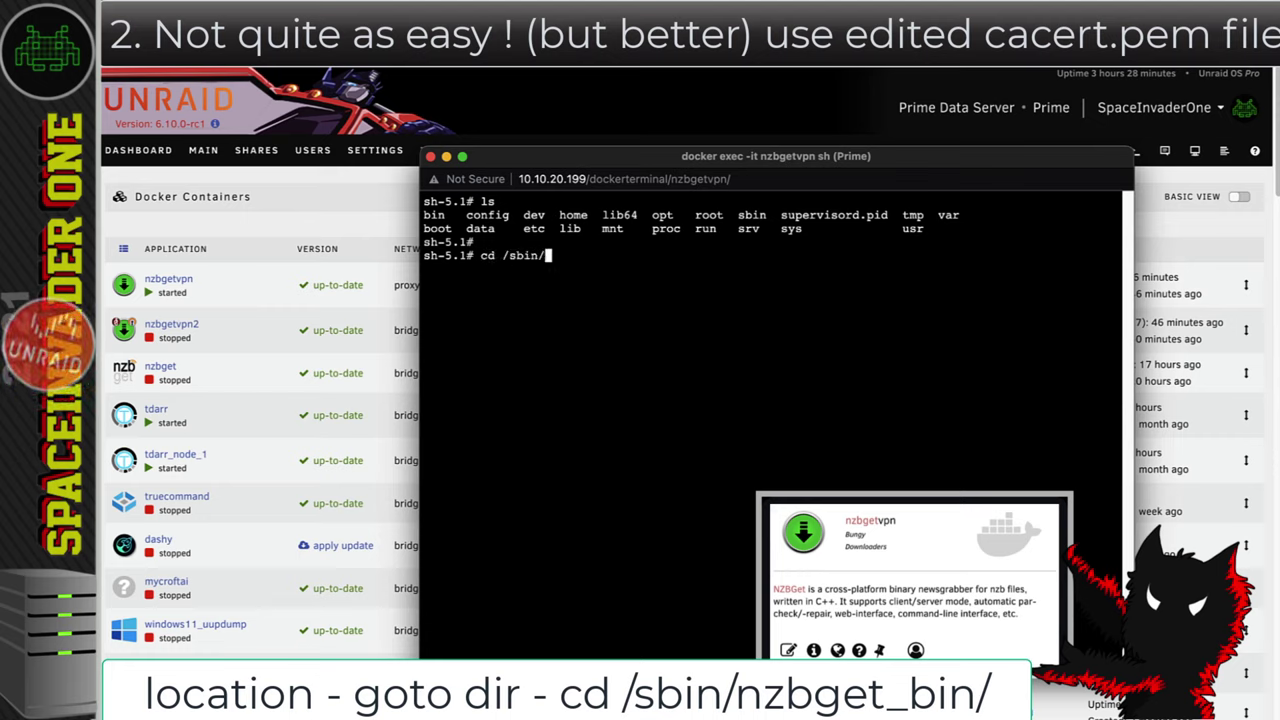
{"action": "type", "text": "nzbget"}
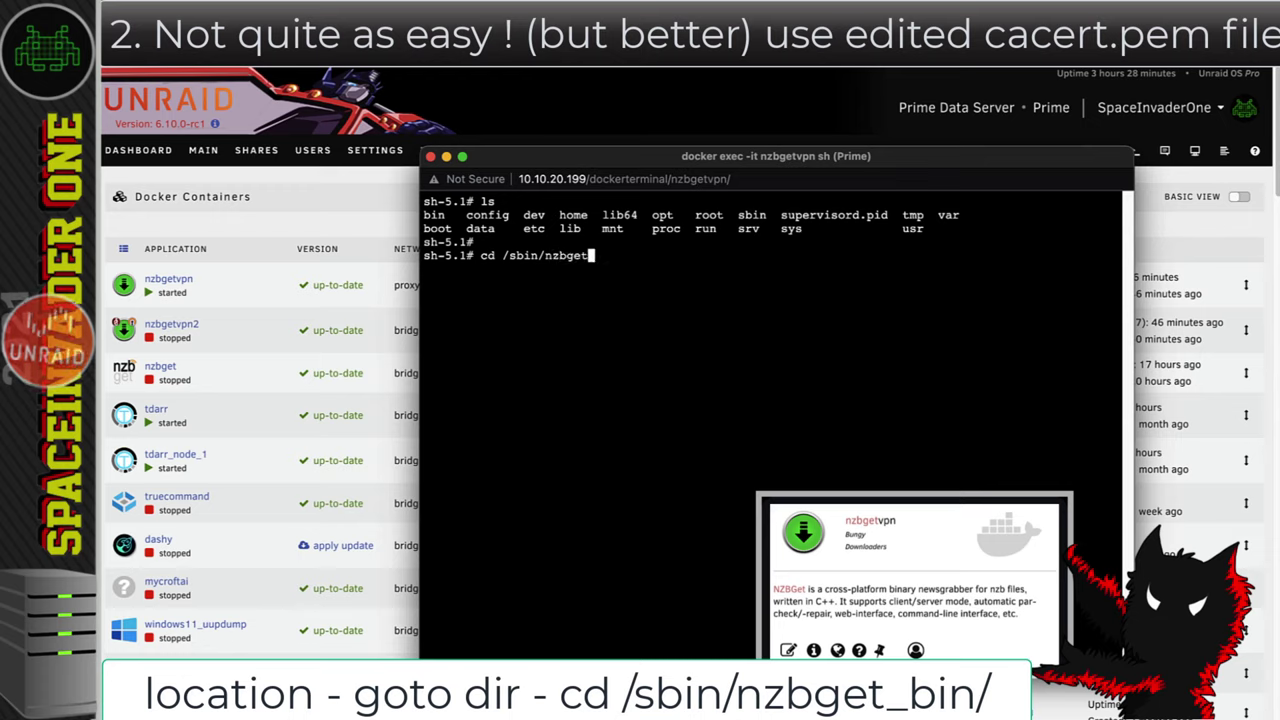
{"action": "type", "text": "_"}
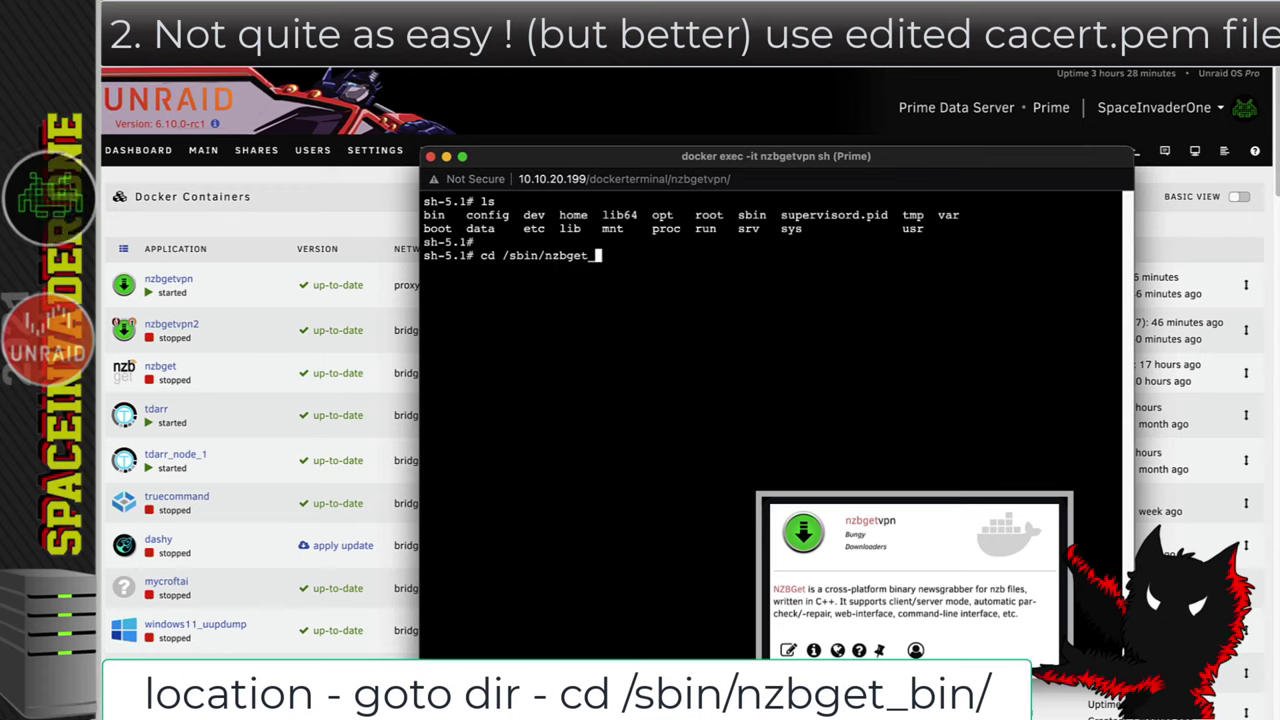
{"action": "type", "text": "bin/"}
{"action": "key", "text": "Return"}
{"action": "key", "text": "Return"}
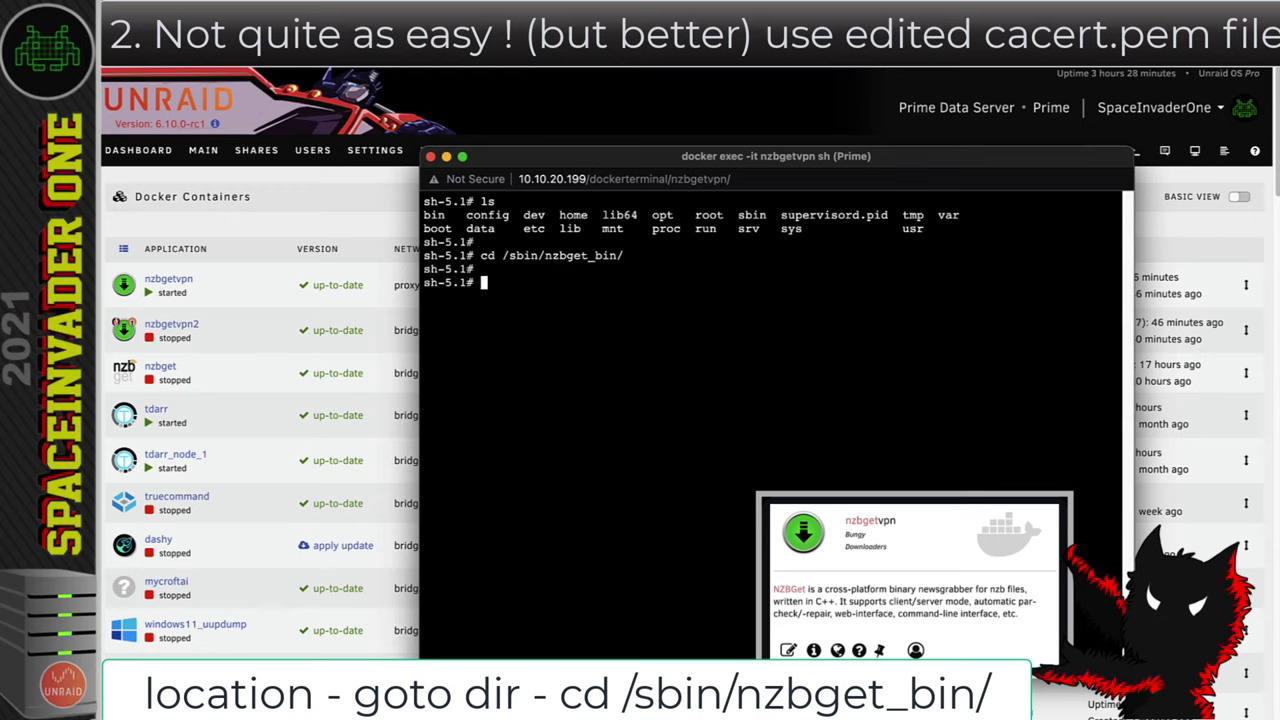
{"action": "key", "text": "Return"}
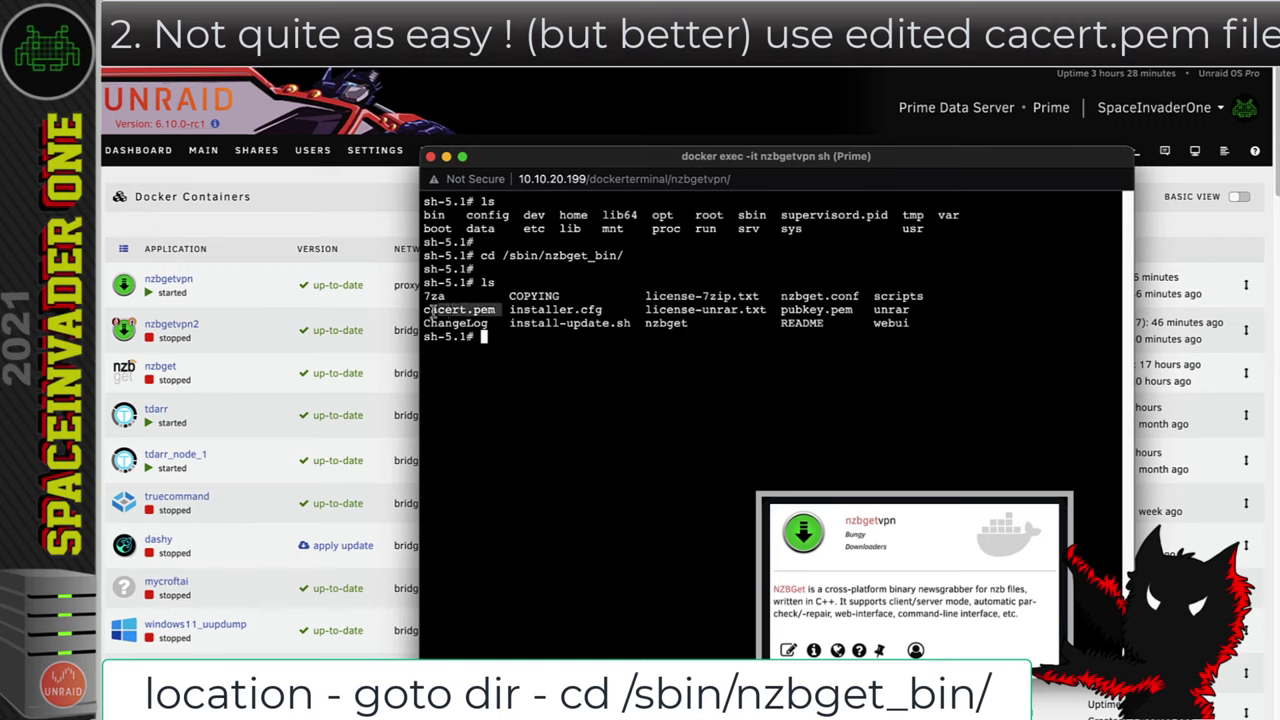
{"action": "key", "text": "Return"}
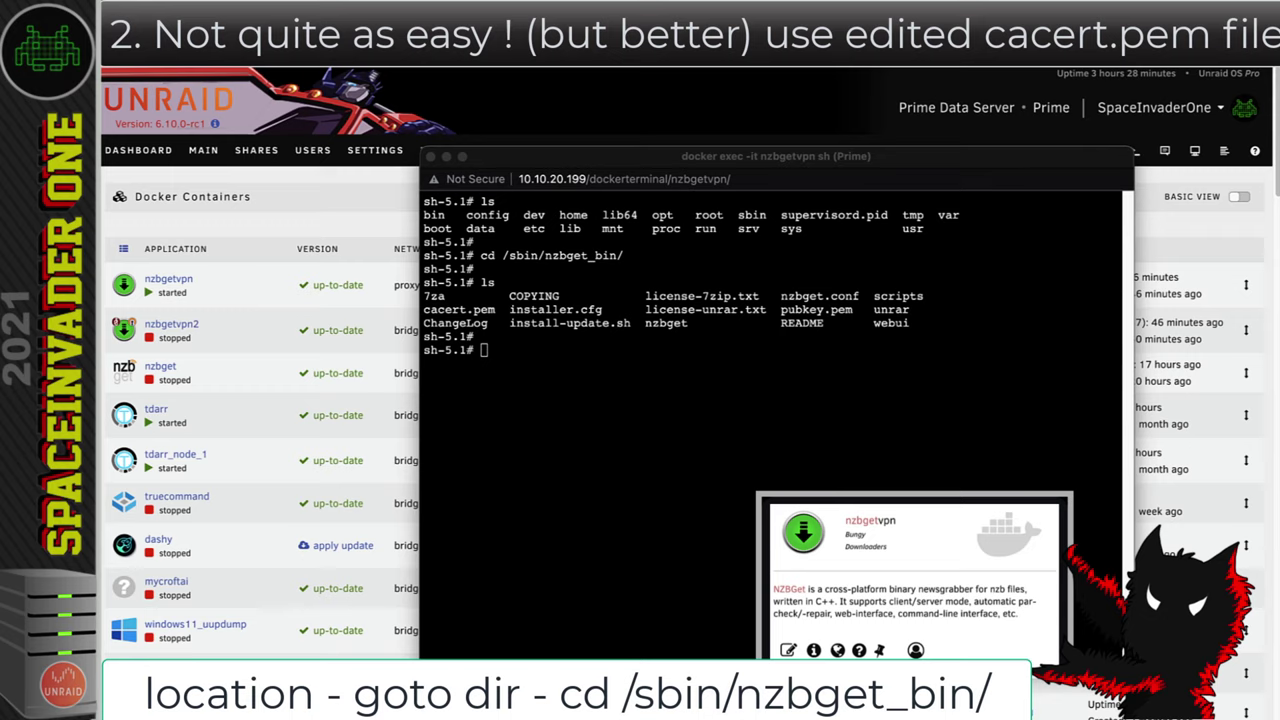
{"action": "left_click", "coordinate": [486, 350]}
{"action": "right_click", "coordinate": [490, 352]}
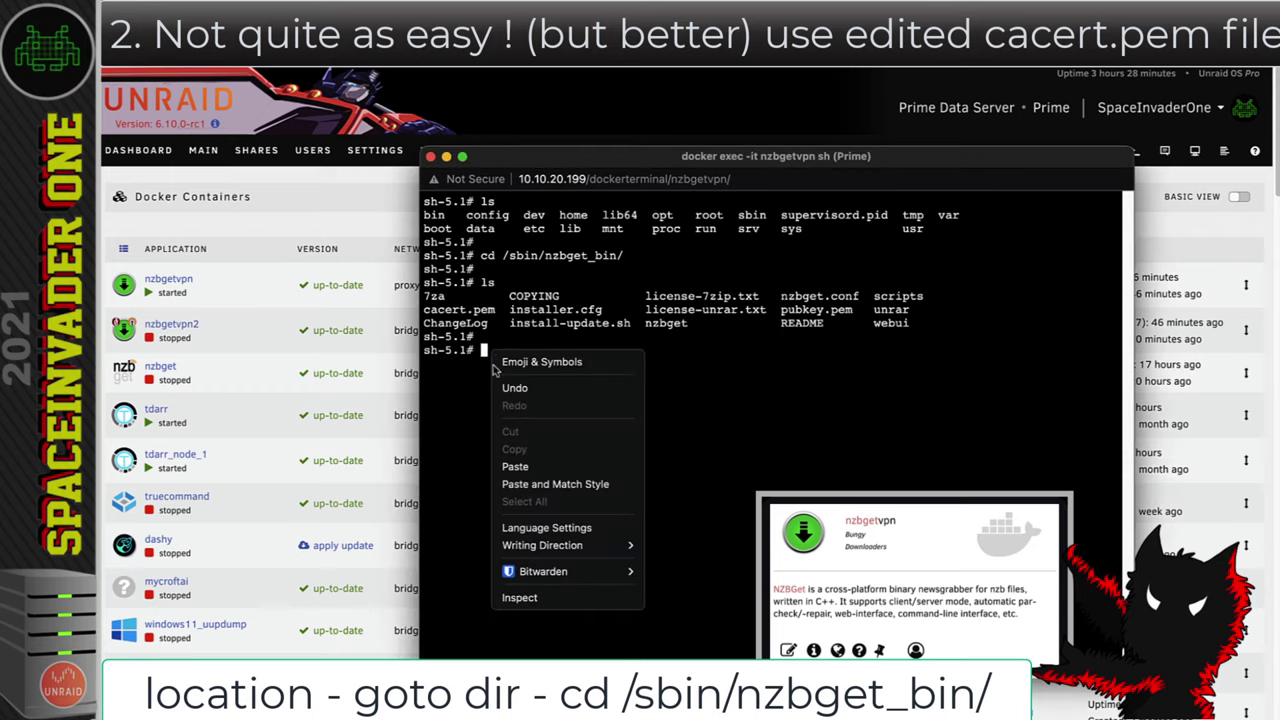
{"action": "left_click", "coordinate": [515, 467]}
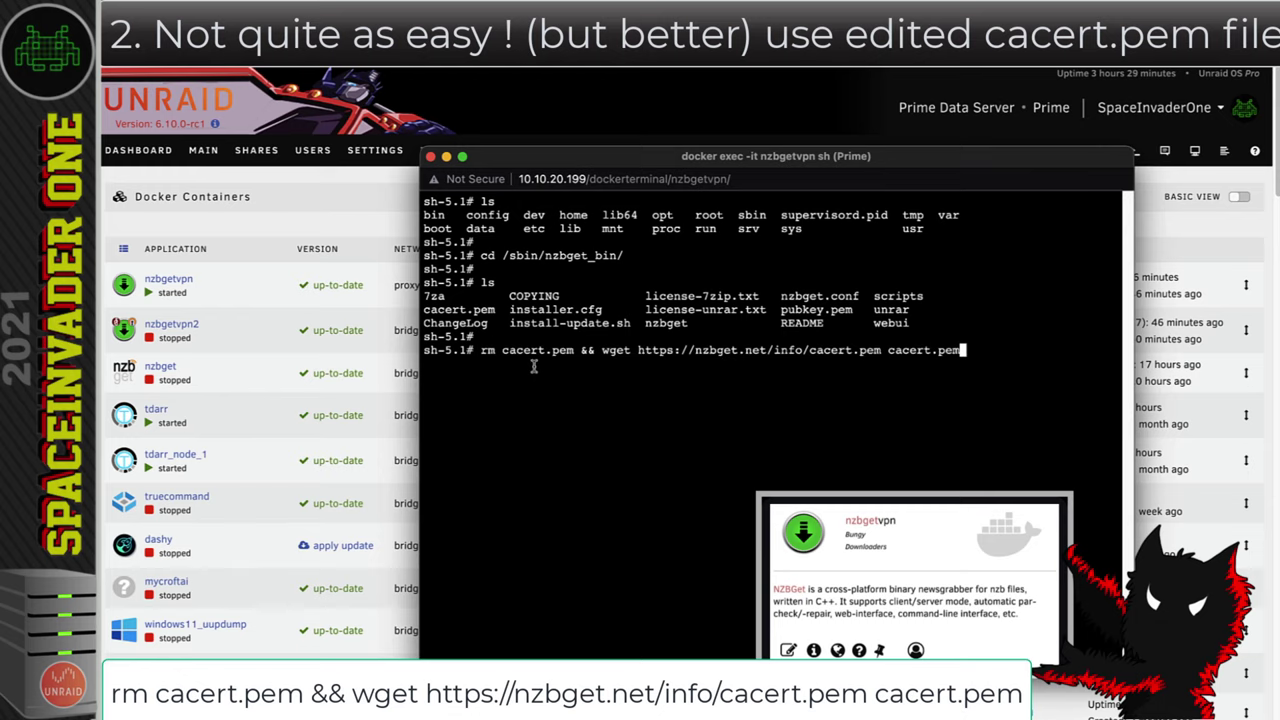
{"action": "left_click_drag", "start_coordinate": [576, 352], "coordinate": [481, 352]}
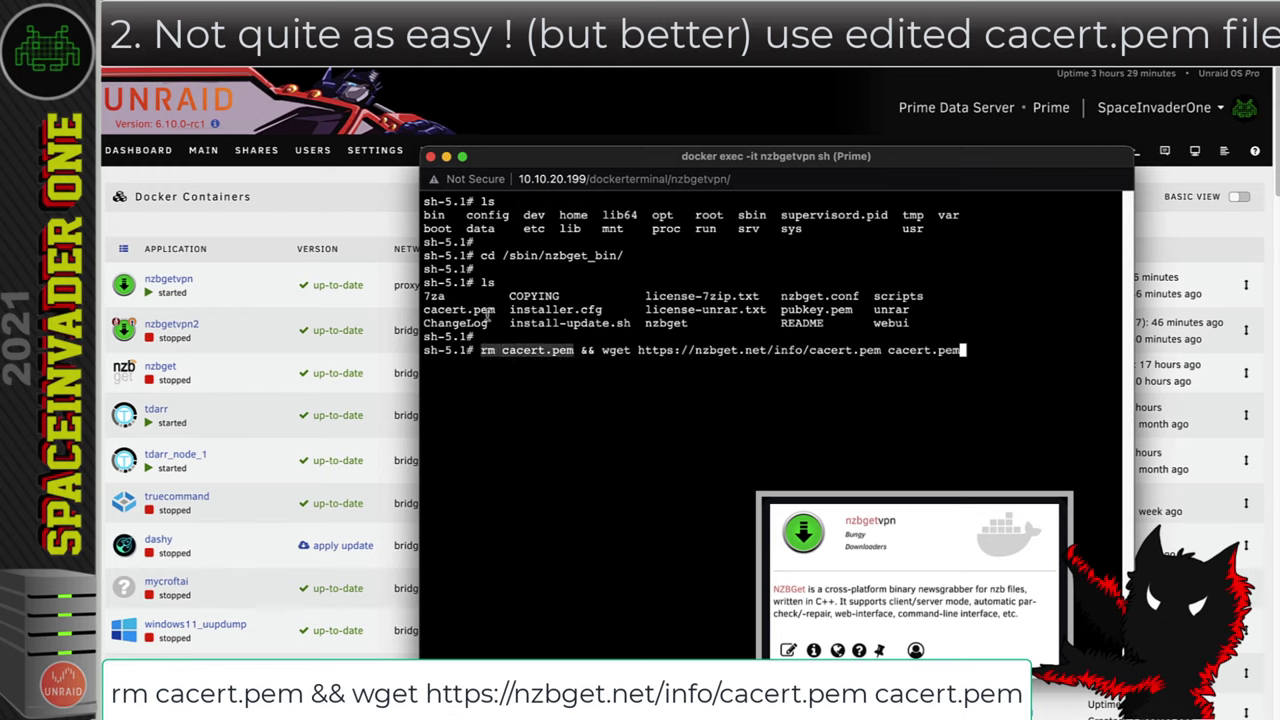
{"action": "left_click_drag", "start_coordinate": [602, 352], "coordinate": [882, 358]}
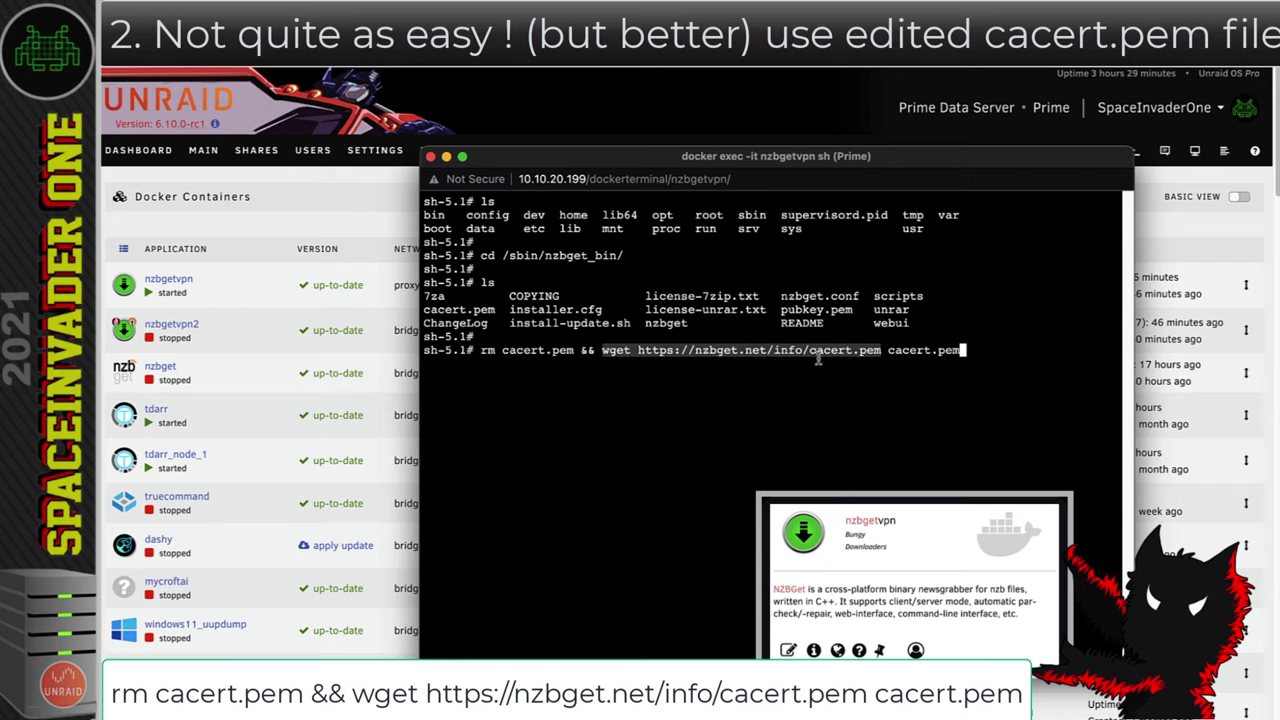
{"action": "left_click", "coordinate": [844, 392]}
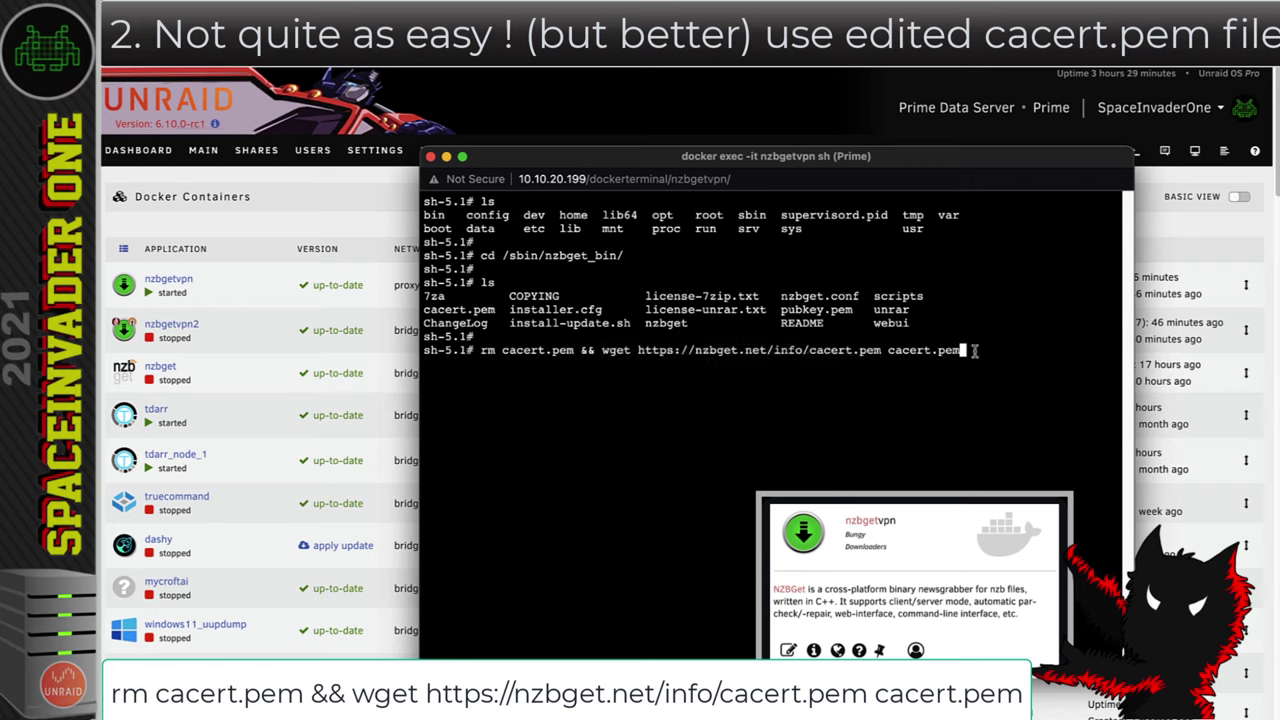
{"action": "key", "text": "Return"}
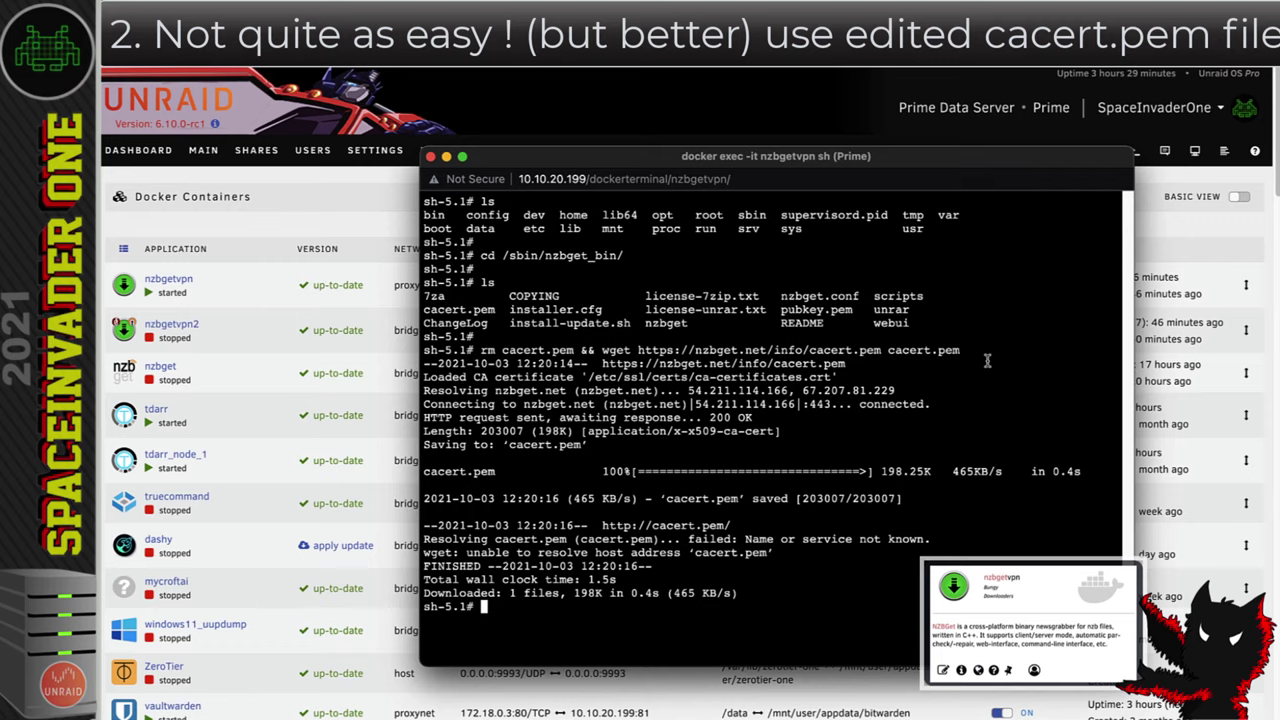
Step: Clear the console and list the nzbget_bin directory with ls to check that cacert.pem is present
{"action": "type", "text": "clear"}
{"action": "key", "text": "Return"}
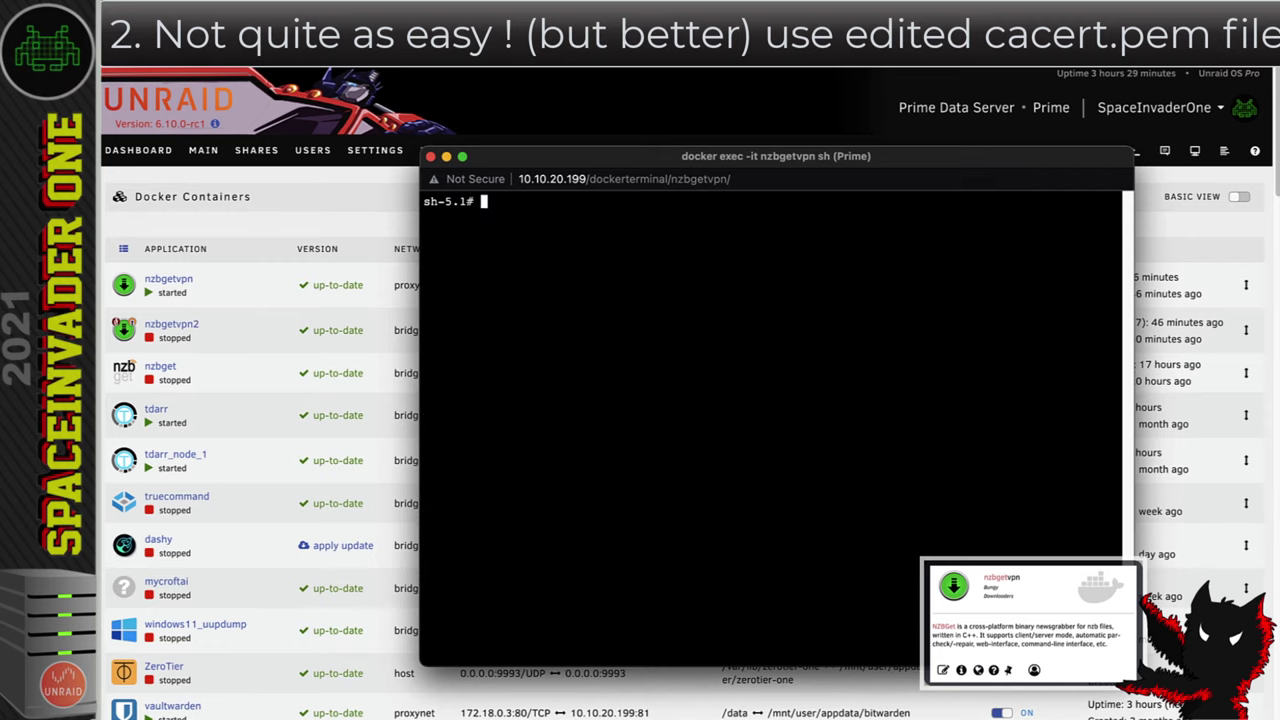
{"action": "type", "text": "ls"}
{"action": "key", "text": "Return"}
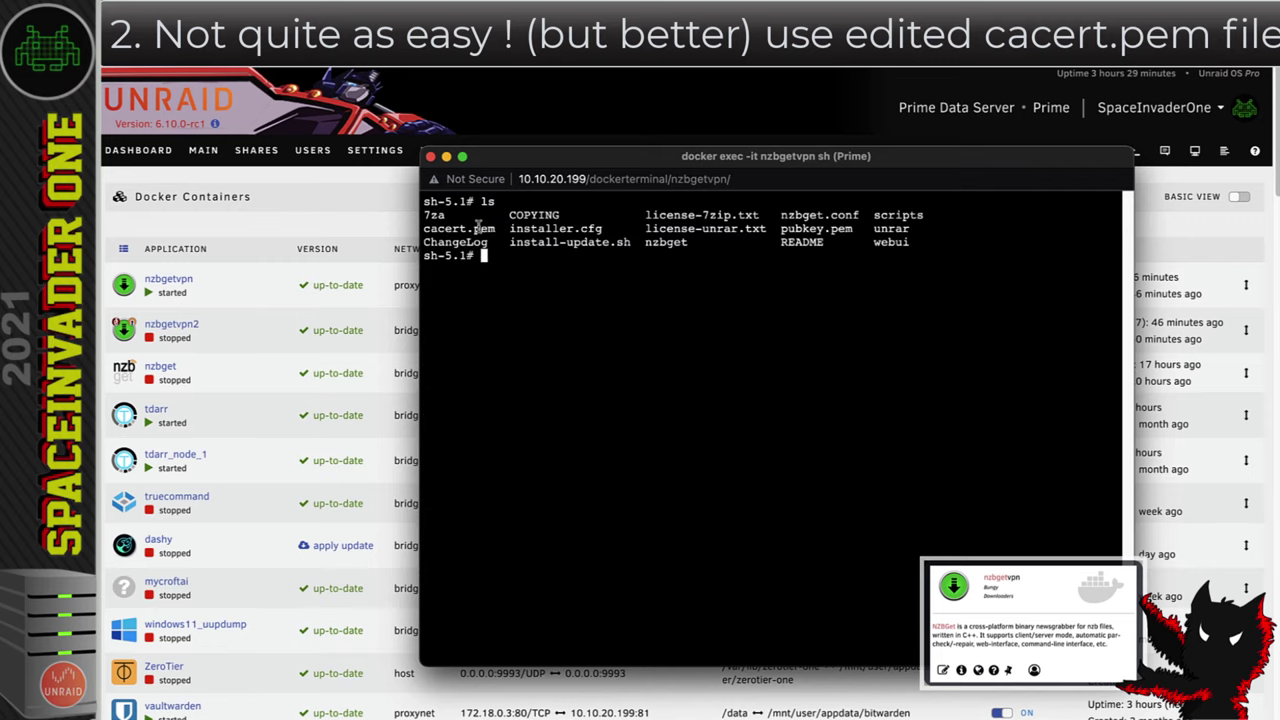
{"action": "left_click_drag", "start_coordinate": [497, 228], "coordinate": [421, 228]}
{"action": "left_click", "coordinate": [611, 288]}
Step: Close the console window and restart the nzbgetvpn container
{"action": "left_click", "coordinate": [430, 157]}
{"action": "left_click", "coordinate": [124, 286]}
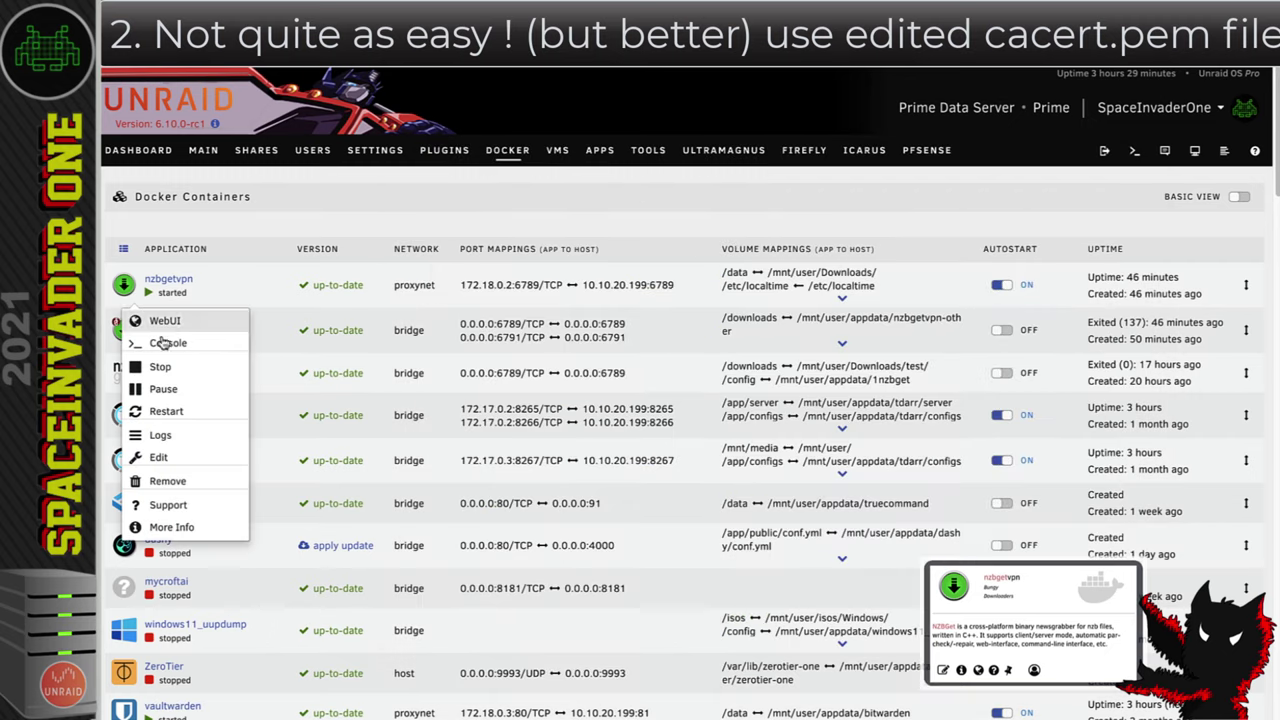
{"action": "left_click", "coordinate": [168, 411]}
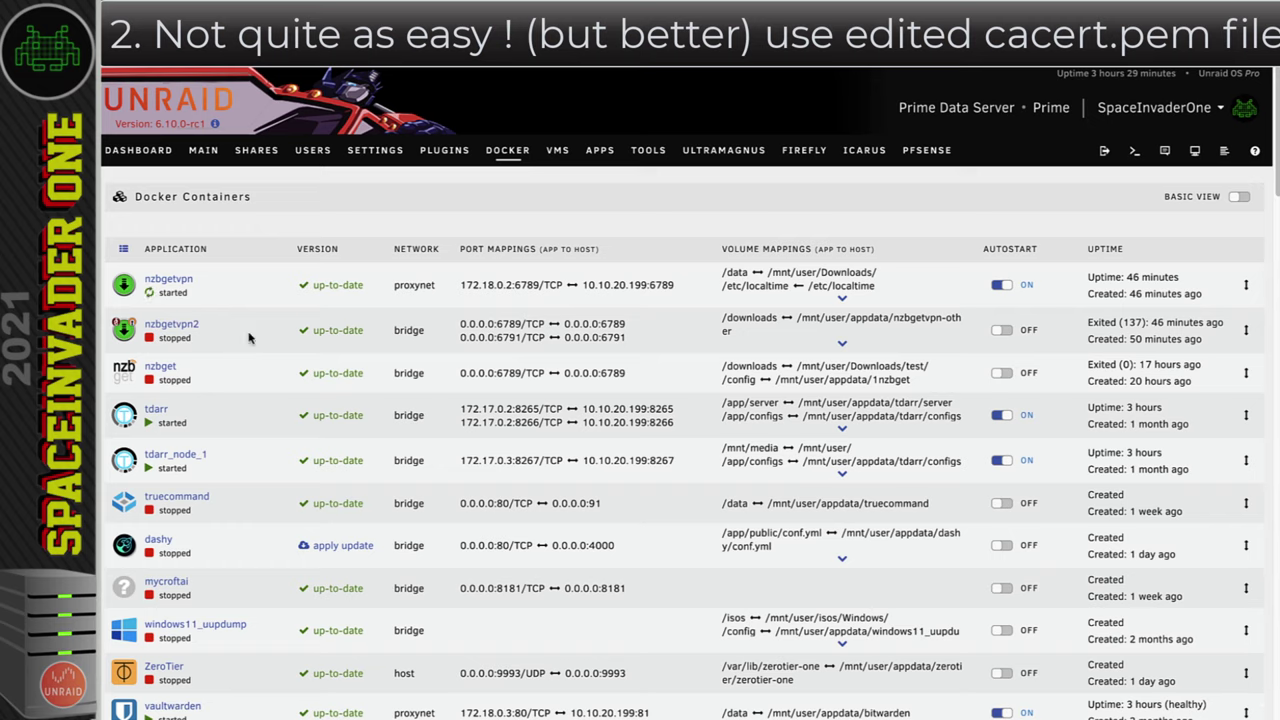
Step: Stop the nzbgetvpn container and start the nzbgetvpn2 container
{"action": "left_click", "coordinate": [124, 287]}
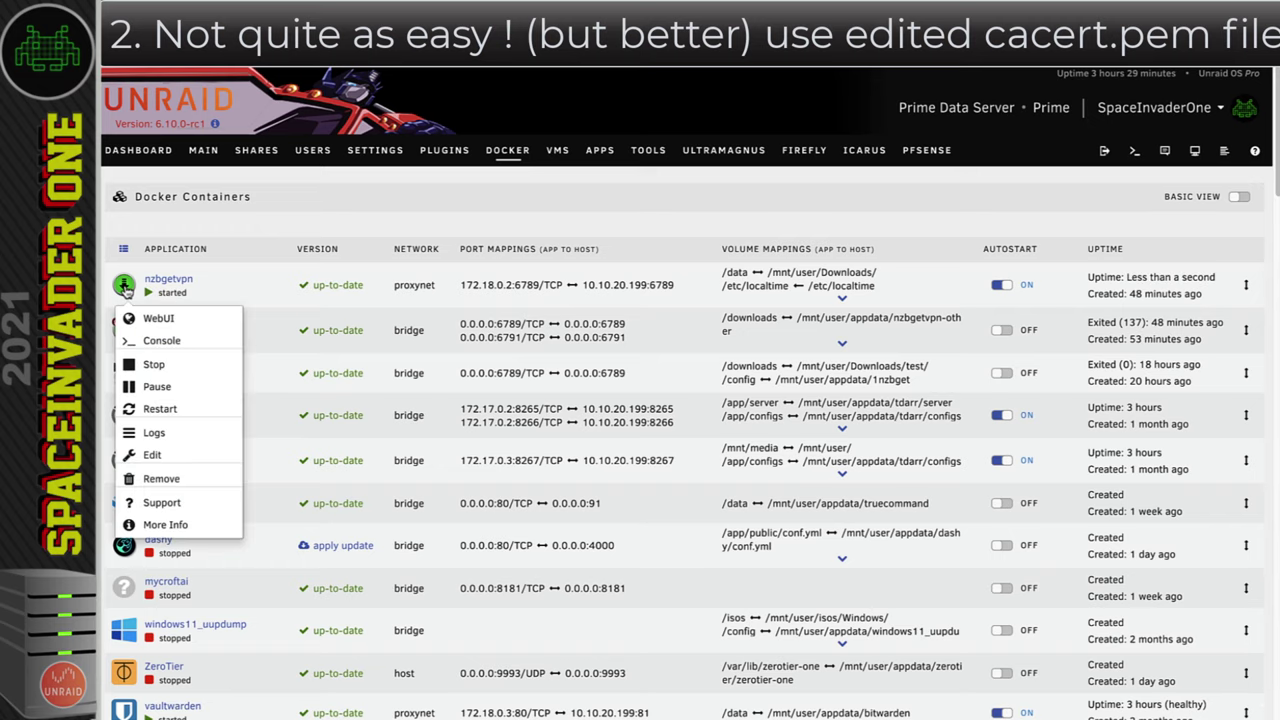
{"action": "left_click", "coordinate": [152, 366]}
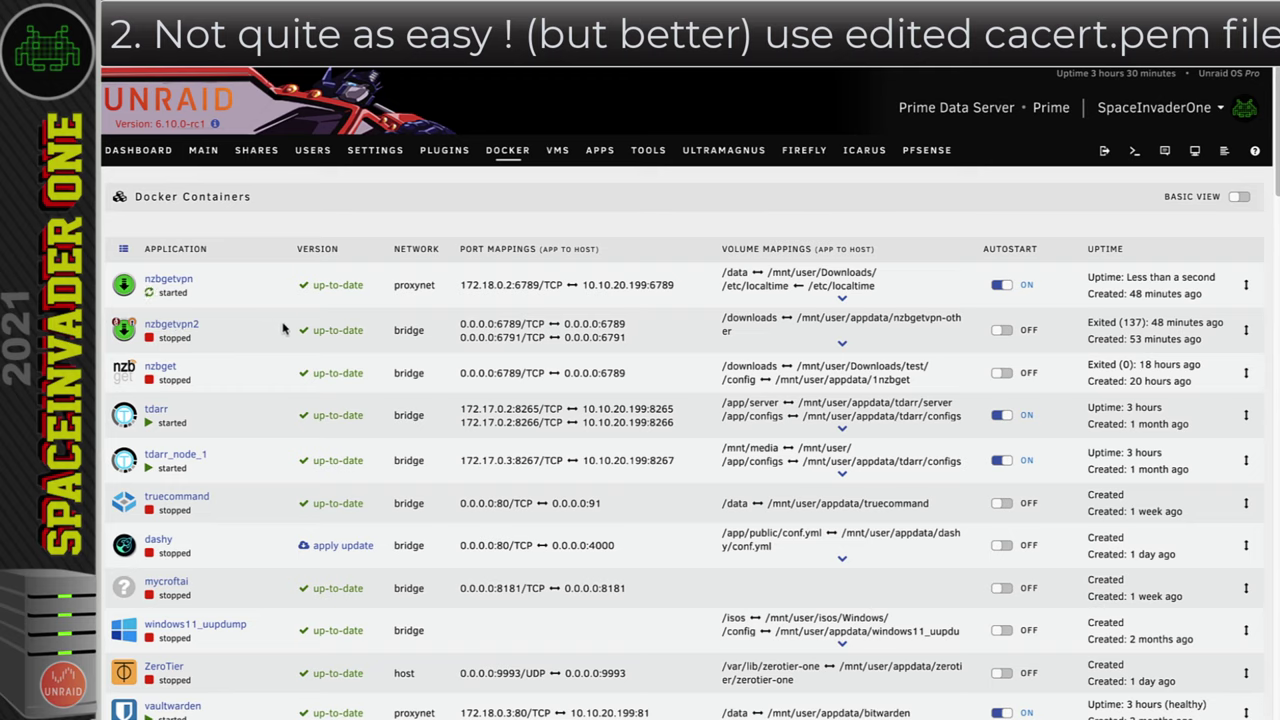
{"action": "left_click", "coordinate": [124, 332]}
{"action": "left_click", "coordinate": [150, 364]}
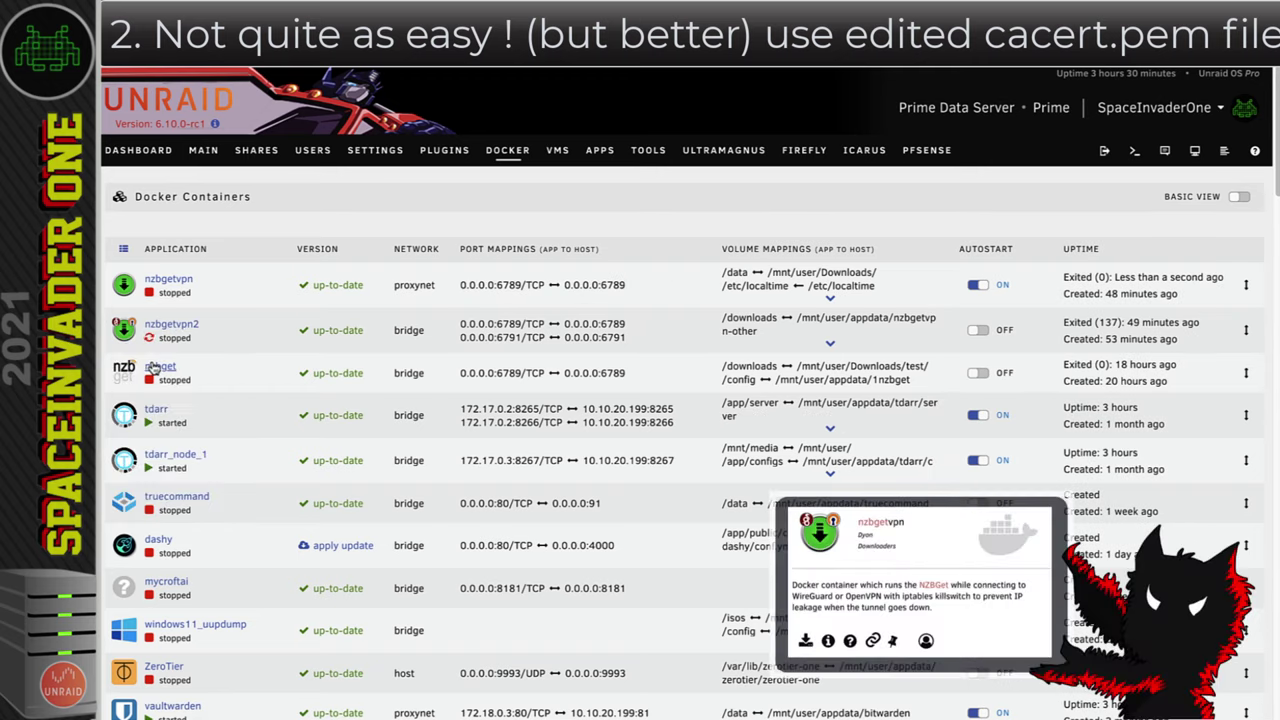
Step: Open a console for the nzbgetvpn2 container and list its current directory with ls
{"action": "left_click", "coordinate": [128, 336]}
{"action": "left_click", "coordinate": [166, 388]}
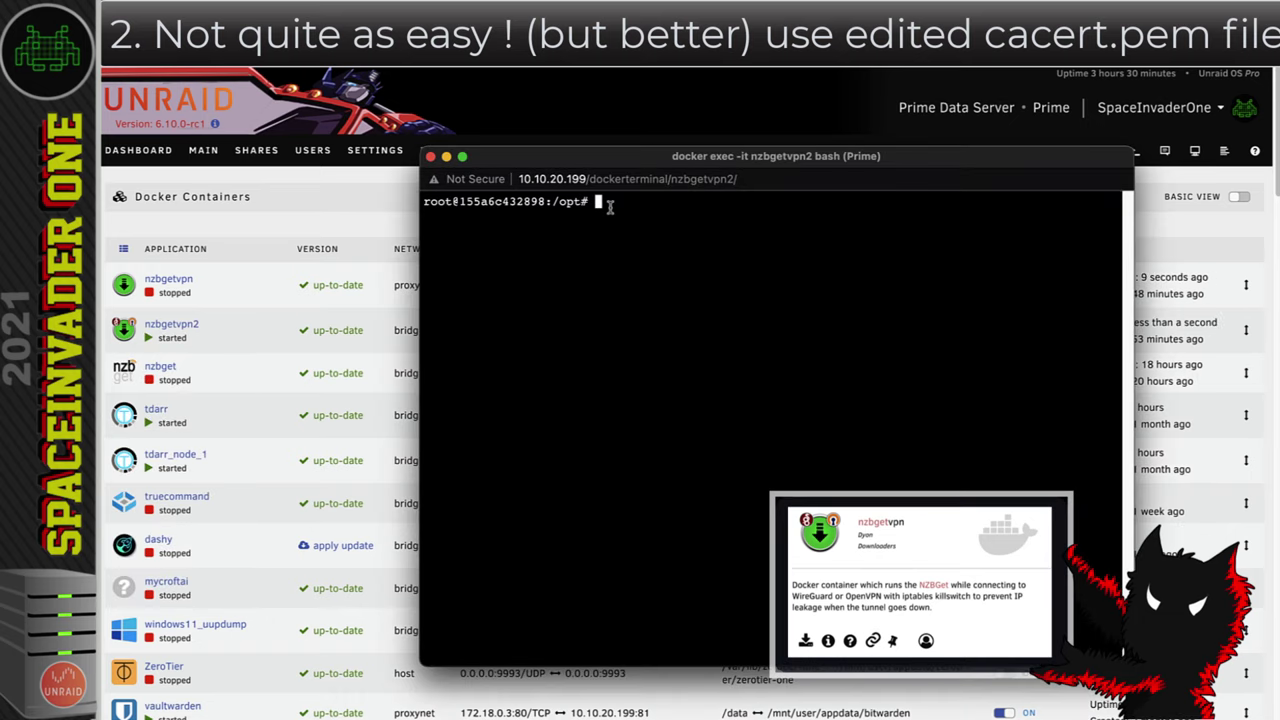
{"action": "type", "text": "ls"}
{"action": "key", "text": "Return"}
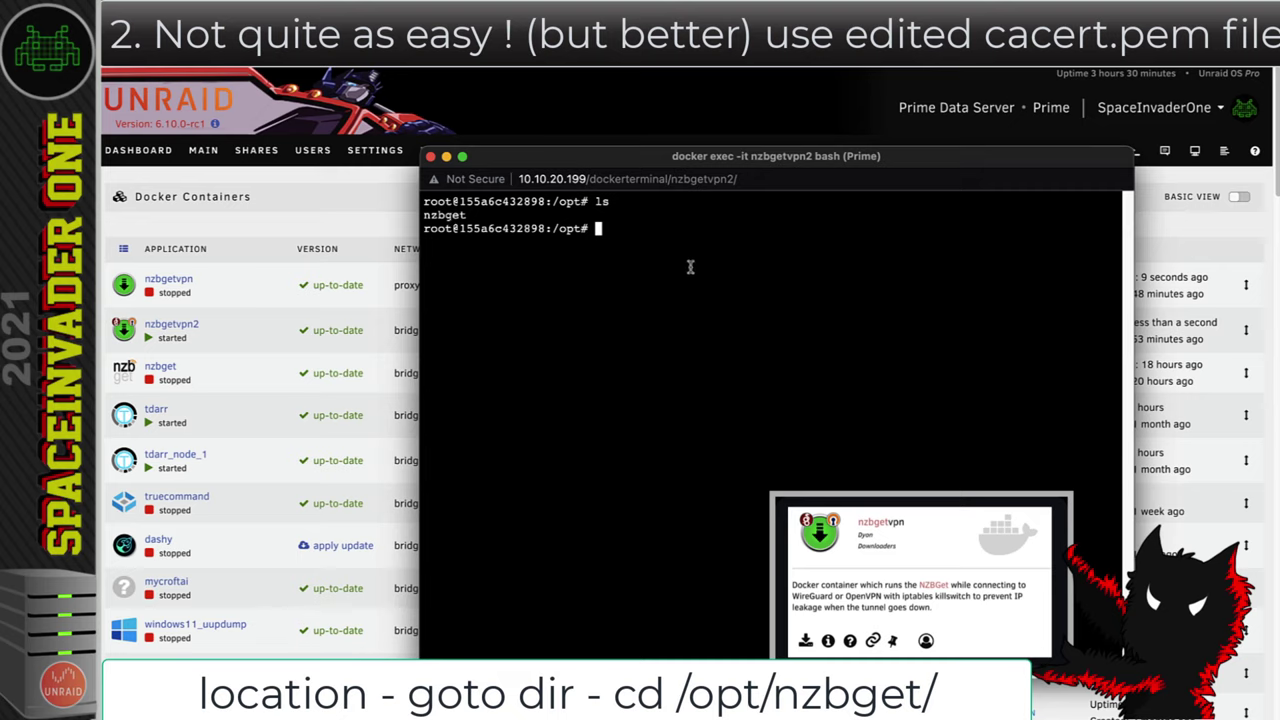
Step: Change to the nzbget/ directory in the nzbgetvpn2 container and list its files to locate cacert.pem
{"action": "type", "text": "cd nzbget/"}
{"action": "key", "text": "Return"}
{"action": "key", "text": "Return"}
{"action": "type", "text": "ls"}
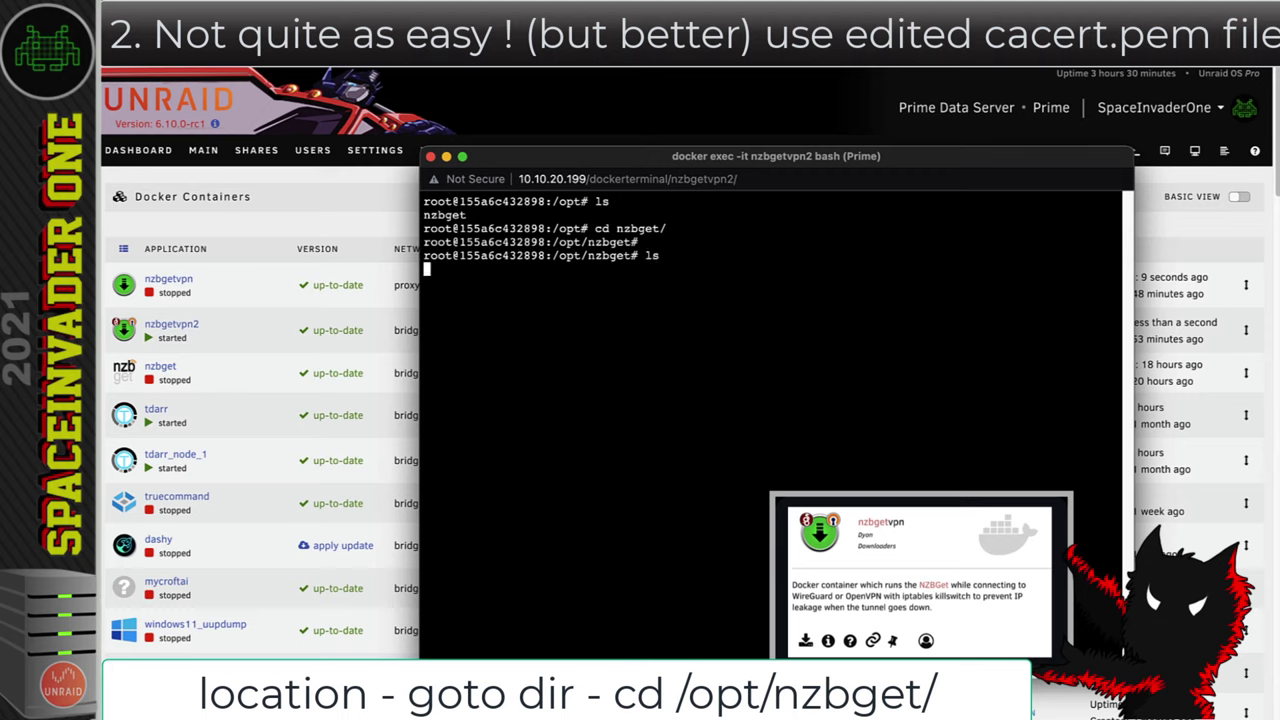
{"action": "key", "text": "Return"}
{"action": "left_click_drag", "start_coordinate": [576, 283], "coordinate": [500, 284]}
{"action": "key", "text": "Return"}
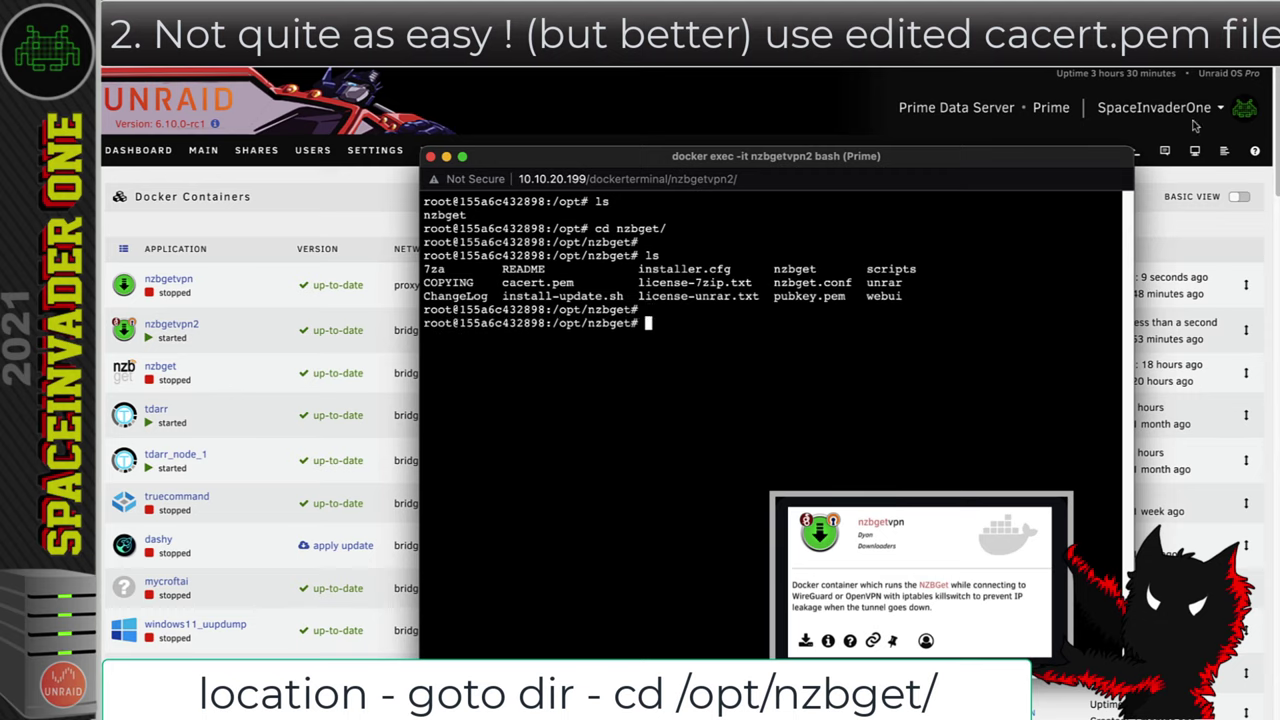
{"action": "type", "text": "rm cacert.pem && wget https://nzbget.net/info/cacert.pem cacert.pem"}
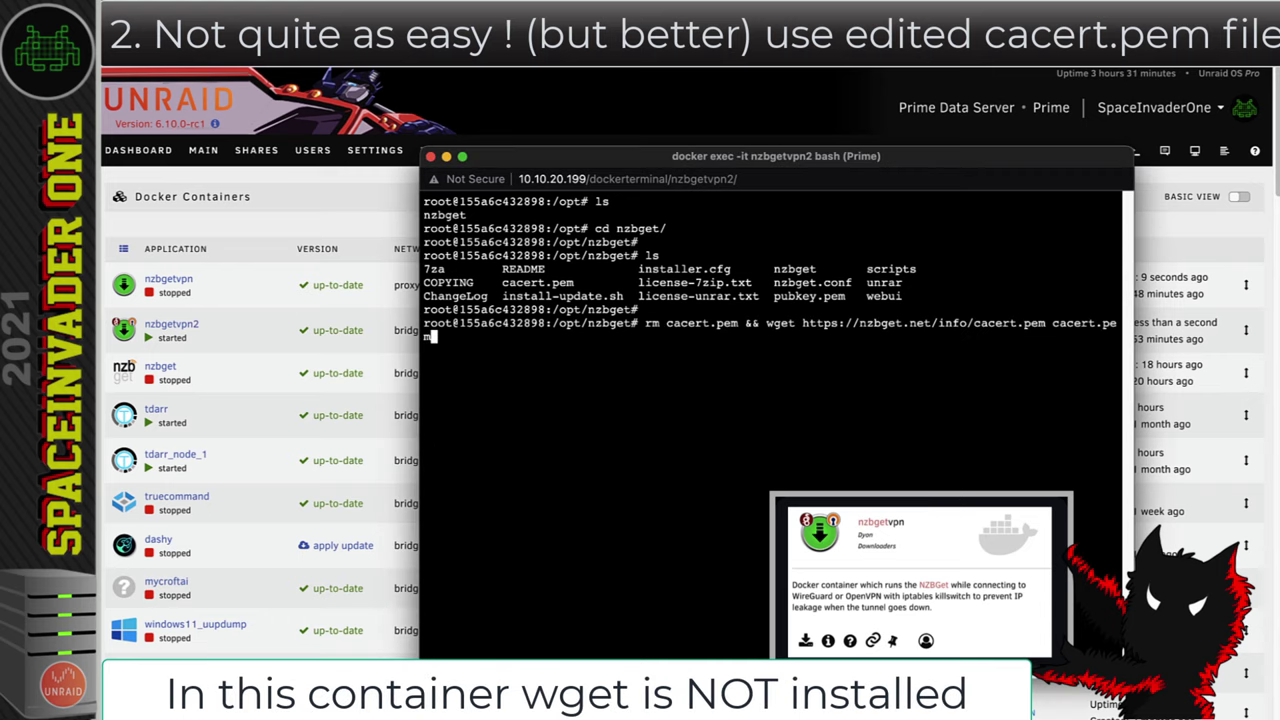
{"action": "key", "text": "Return"}
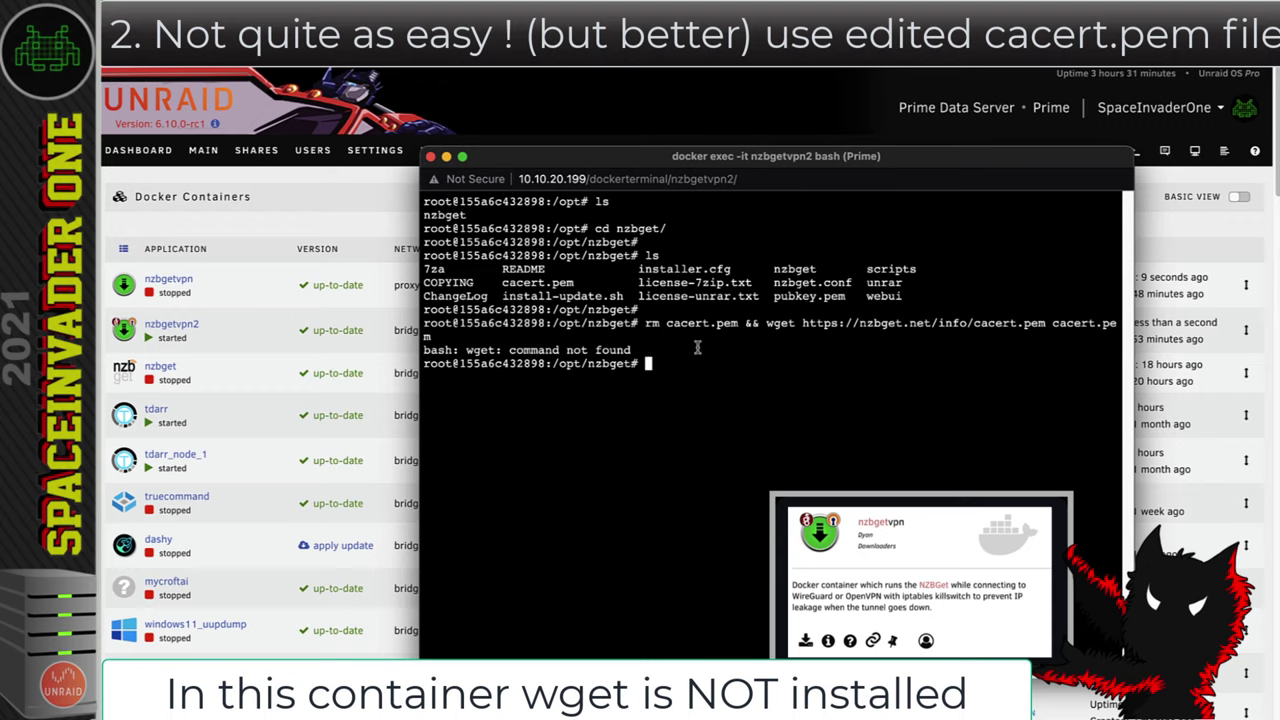
{"action": "key", "text": "Return"}
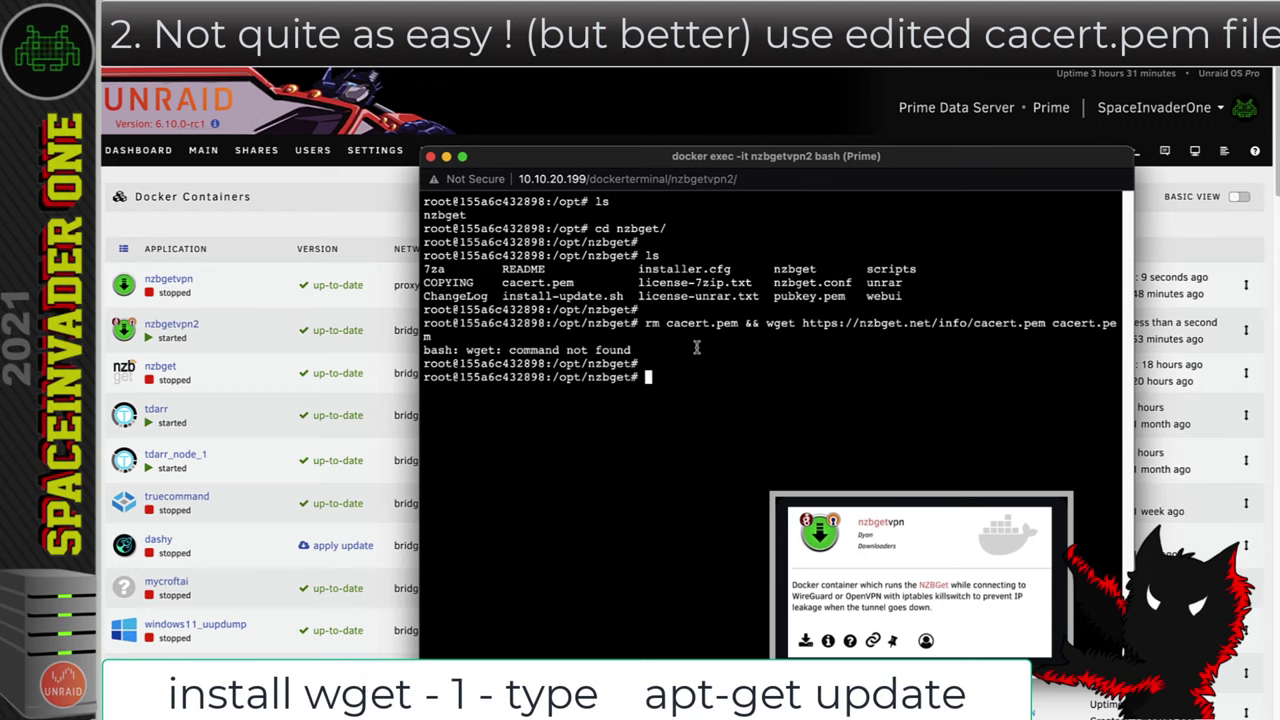
Step: Run "apt-get update" and "apt-get install wget" in the container, accepting the installation with y, and clear the console
{"action": "type", "text": "apt-get update"}
{"action": "key", "text": "Return"}
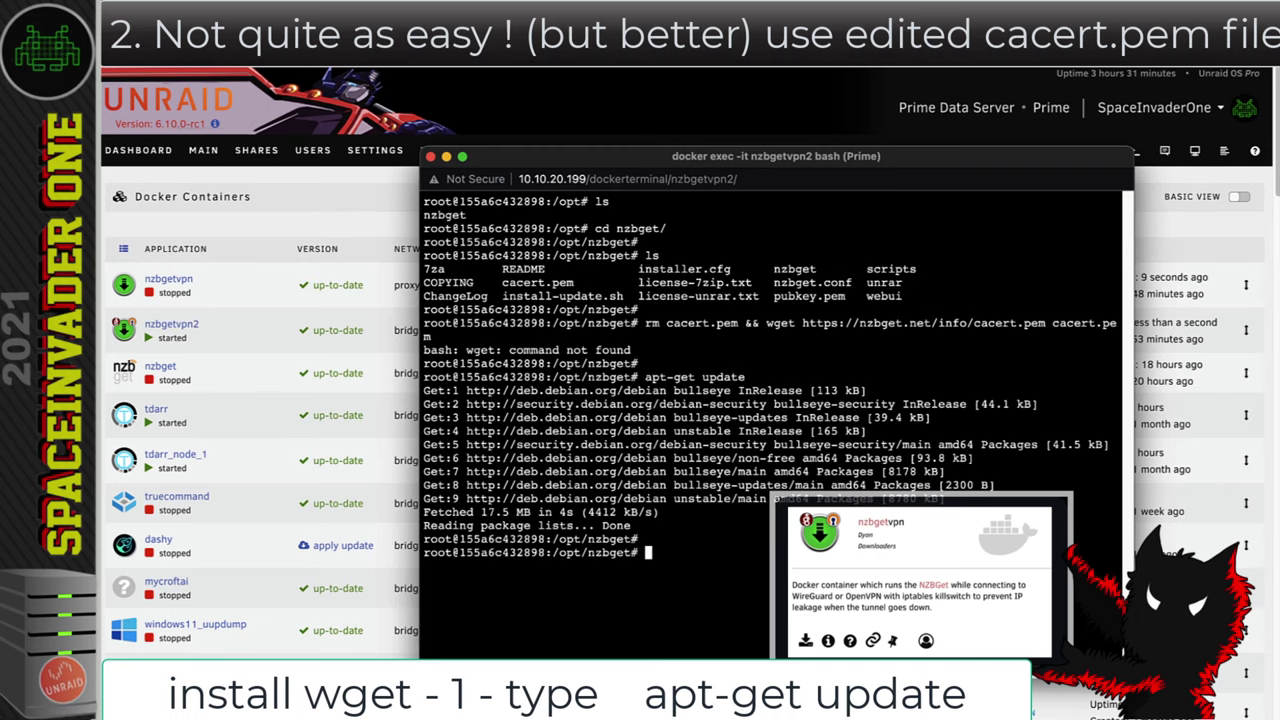
{"action": "type", "text": "apt-"}
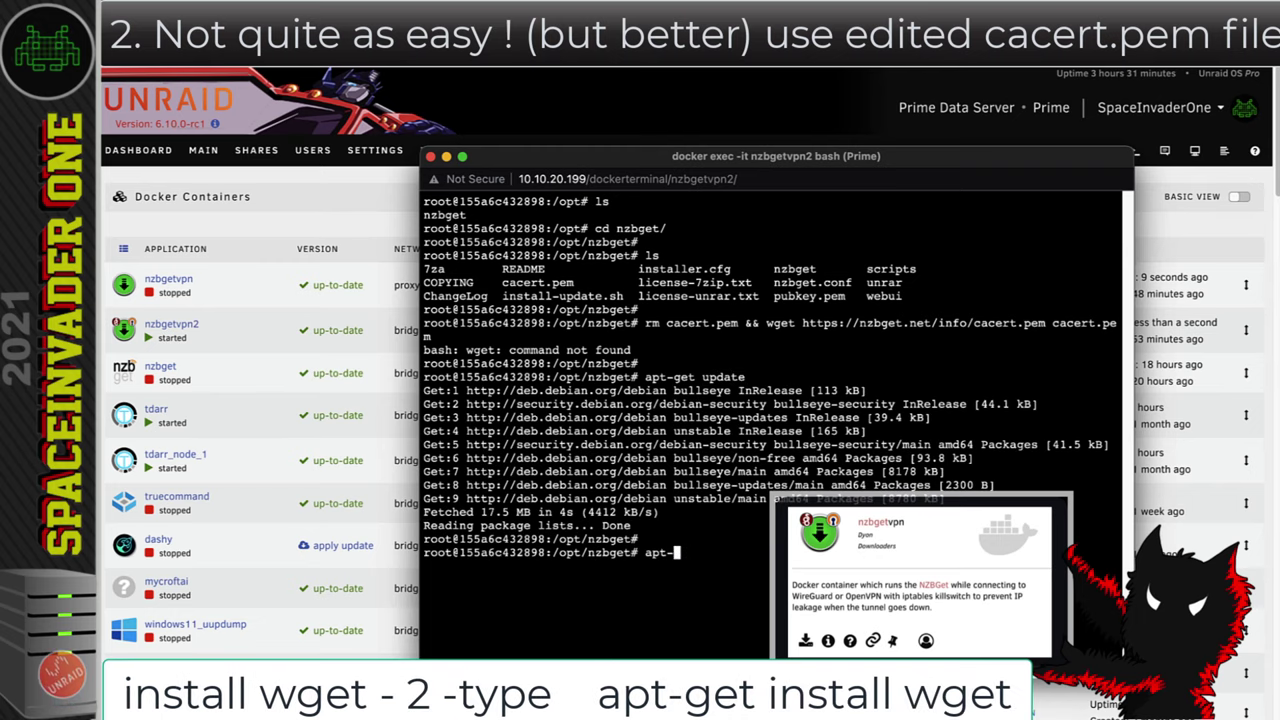
{"action": "type", "text": "get install wget"}
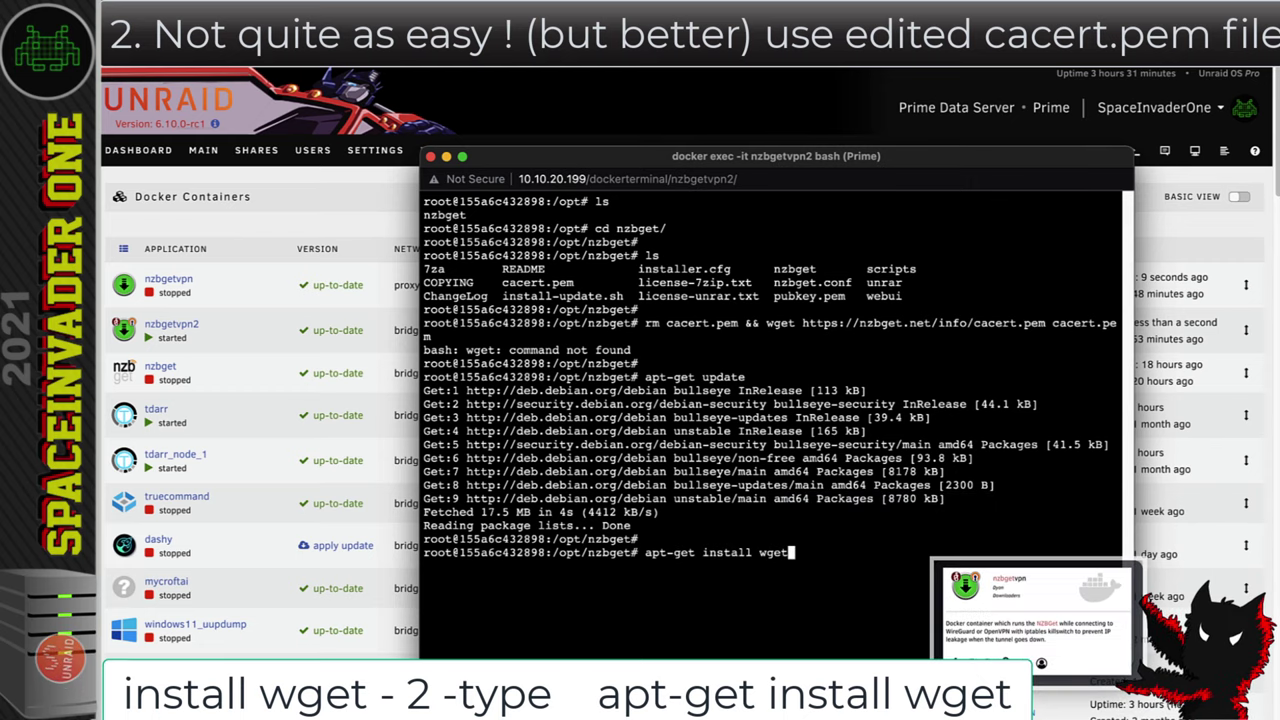
{"action": "key", "text": "Return"}
{"action": "type", "text": "y"}
{"action": "key", "text": "Return"}
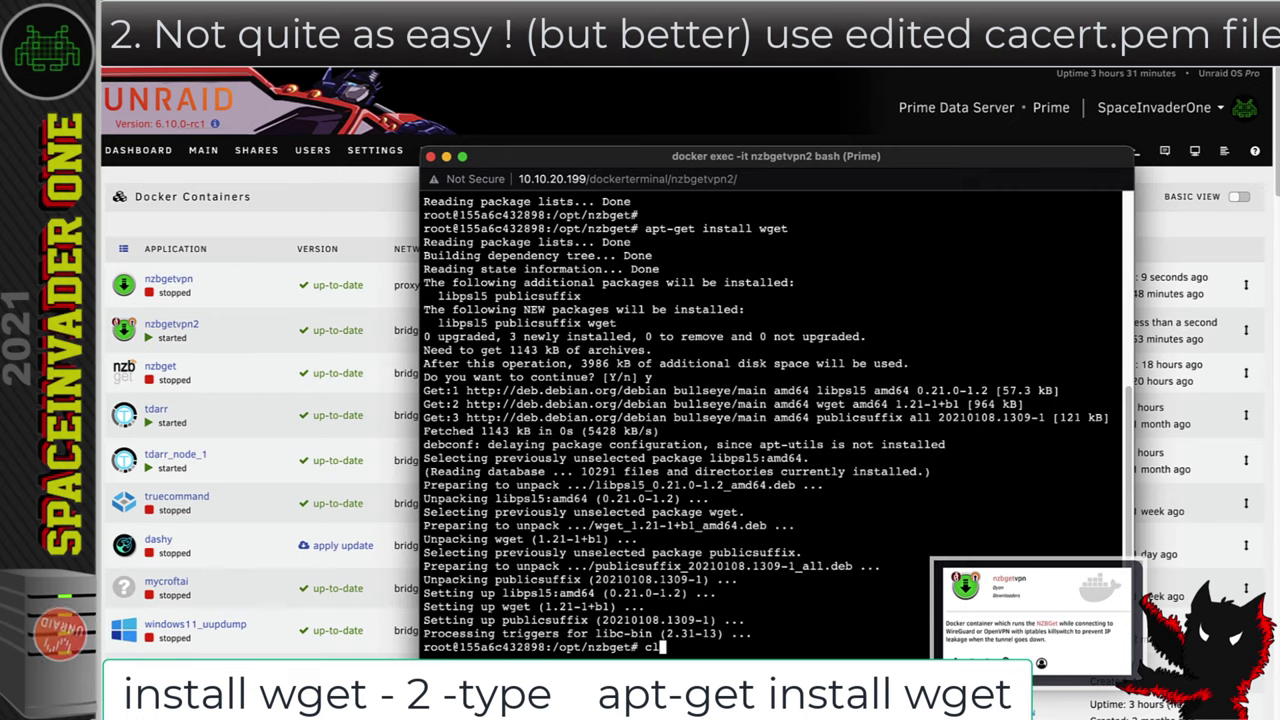
{"action": "key", "text": "ctrl+l"}
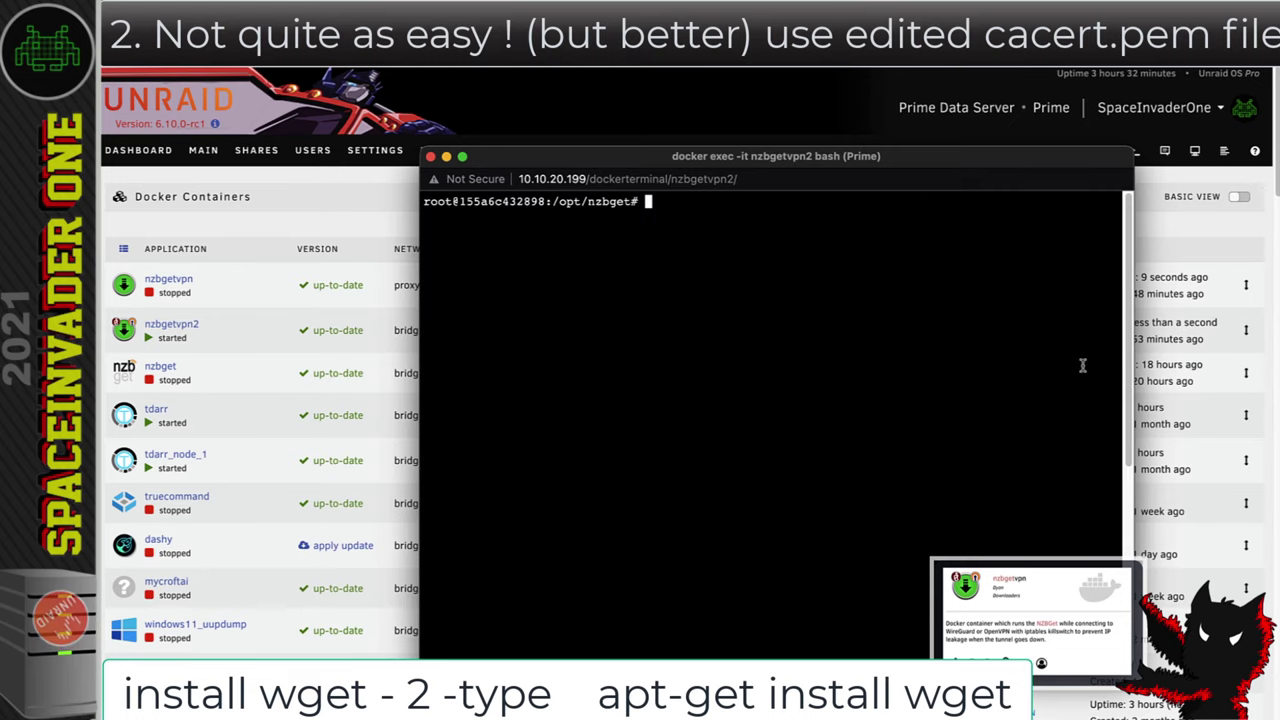
{"action": "type", "text": "rm cacert.pem && wget https://nzbget.net/info/cacert.pem cacert.pem"}
{"action": "key", "text": "Return"}
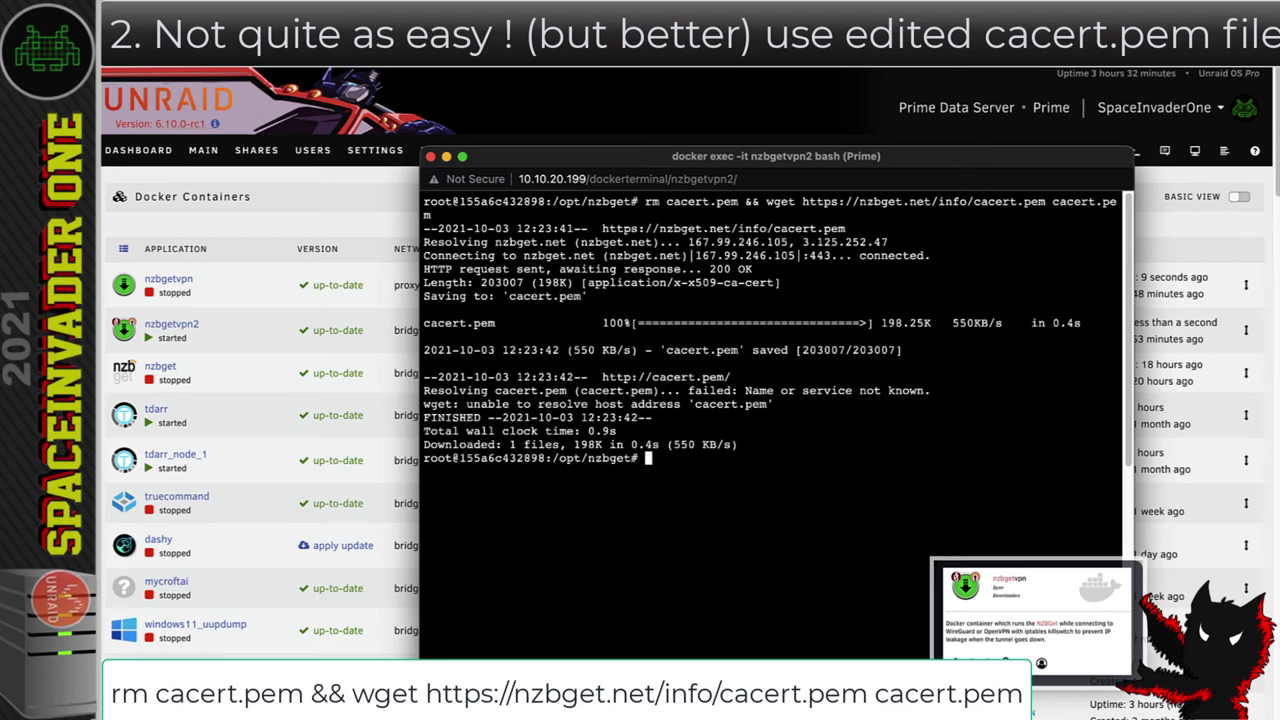
{"action": "key", "text": "Return"}
{"action": "type", "text": "ls"}
{"action": "key", "text": "Return"}
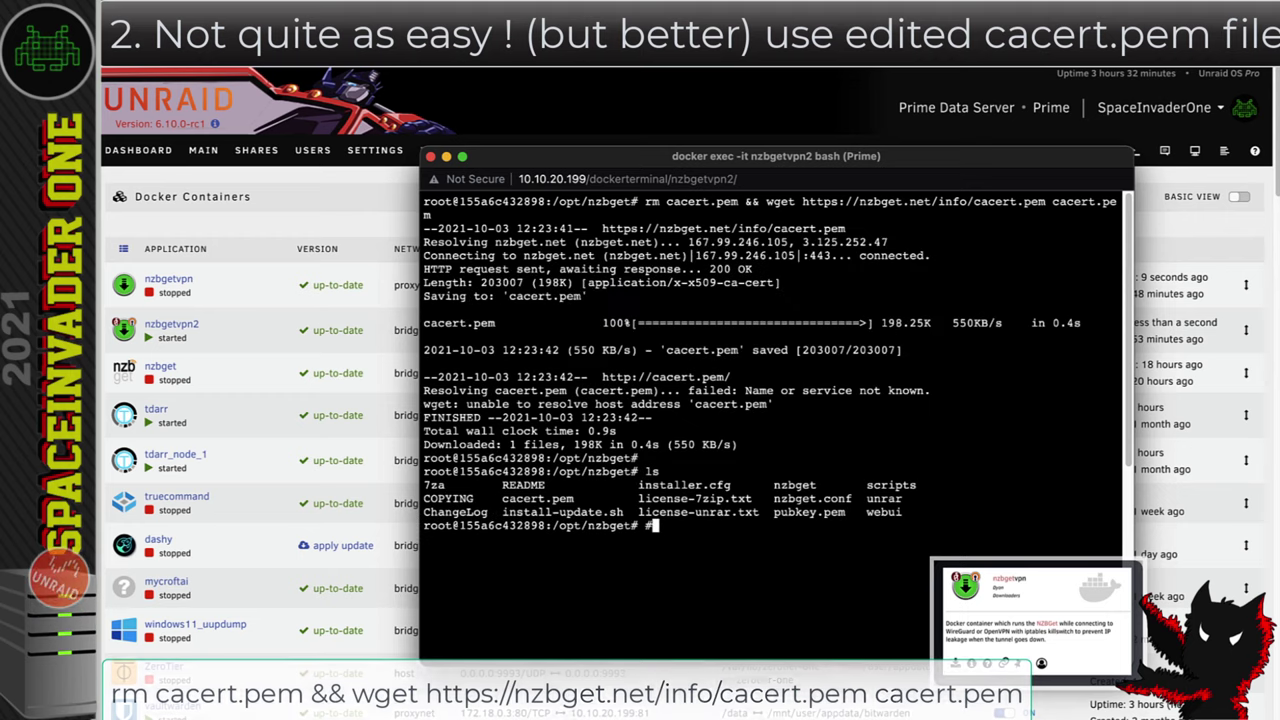
{"action": "double_click", "coordinate": [537, 498]}
{"action": "type", "text": "#"}
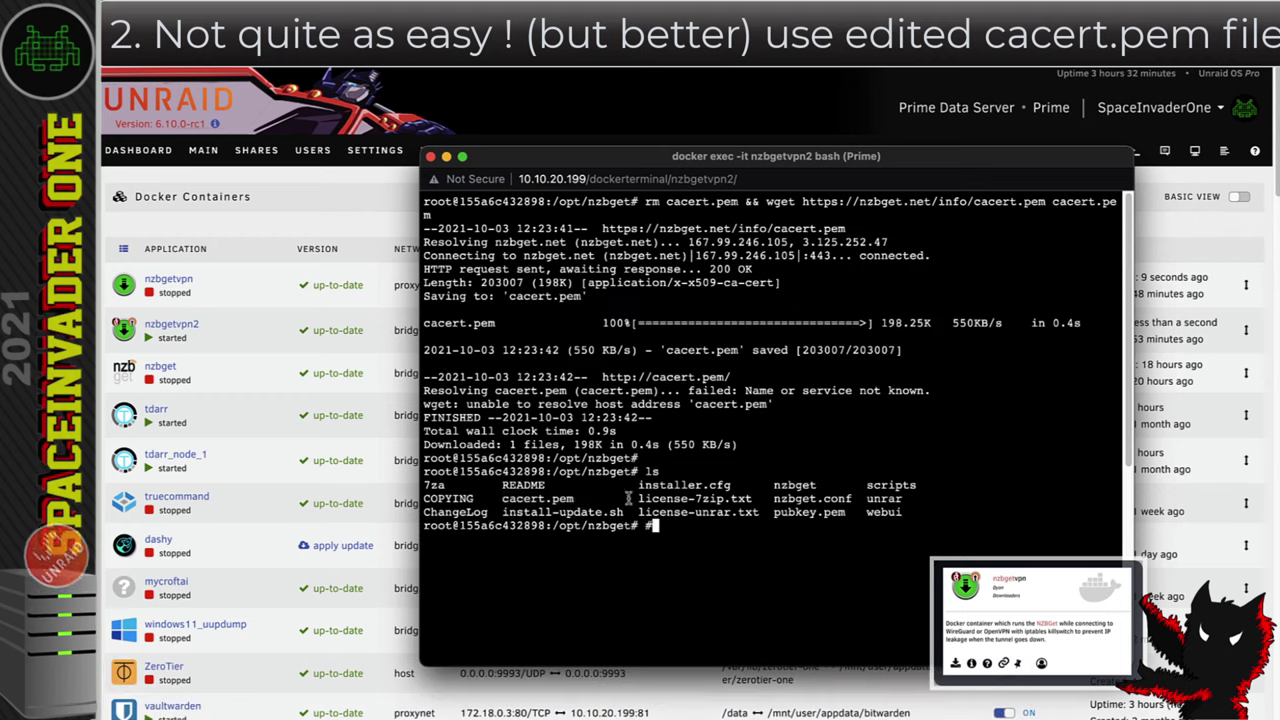
Step: Close the console window and restart the nzbgetvpn2 container
{"action": "left_click", "coordinate": [430, 157]}
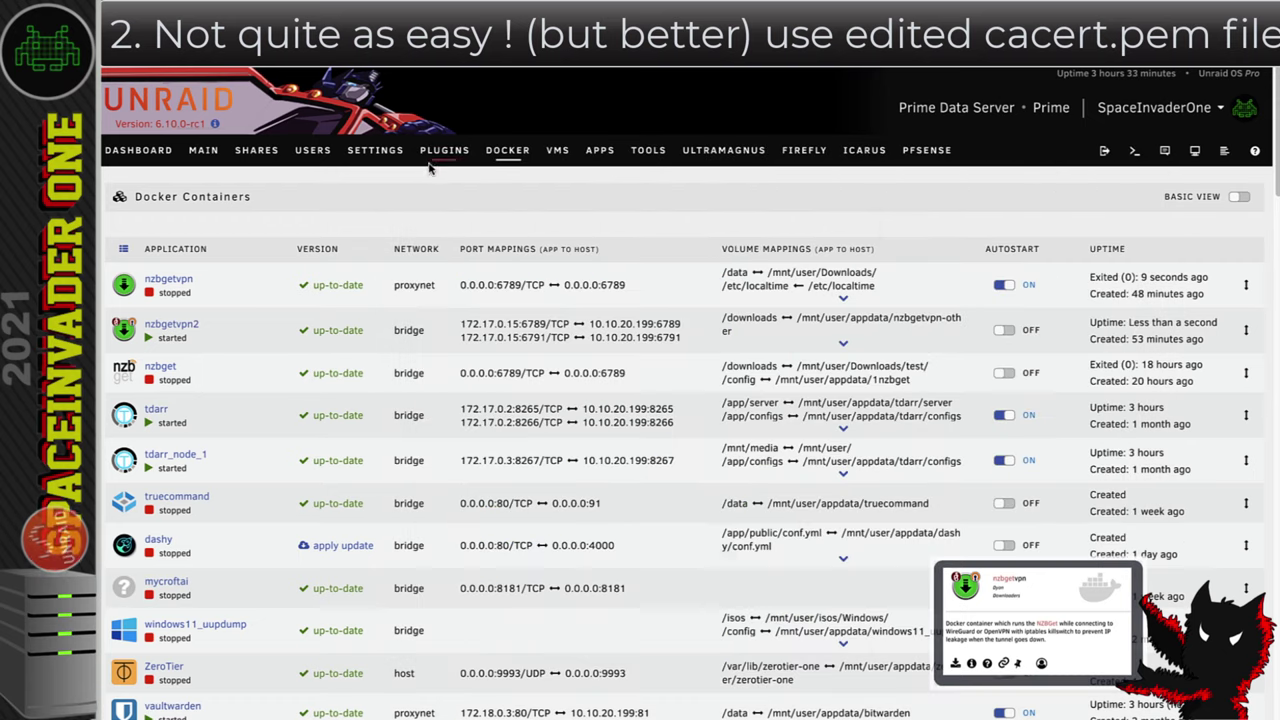
{"action": "left_click", "coordinate": [124, 329]}
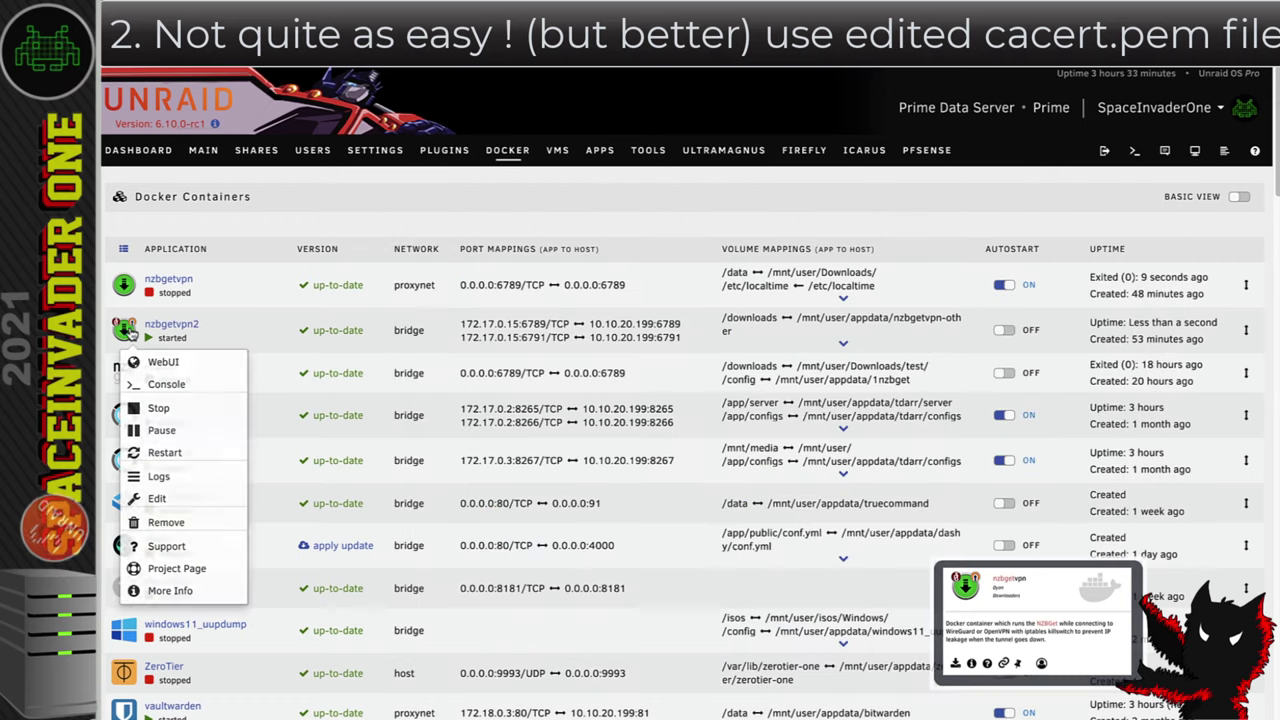
{"action": "left_click", "coordinate": [178, 452]}
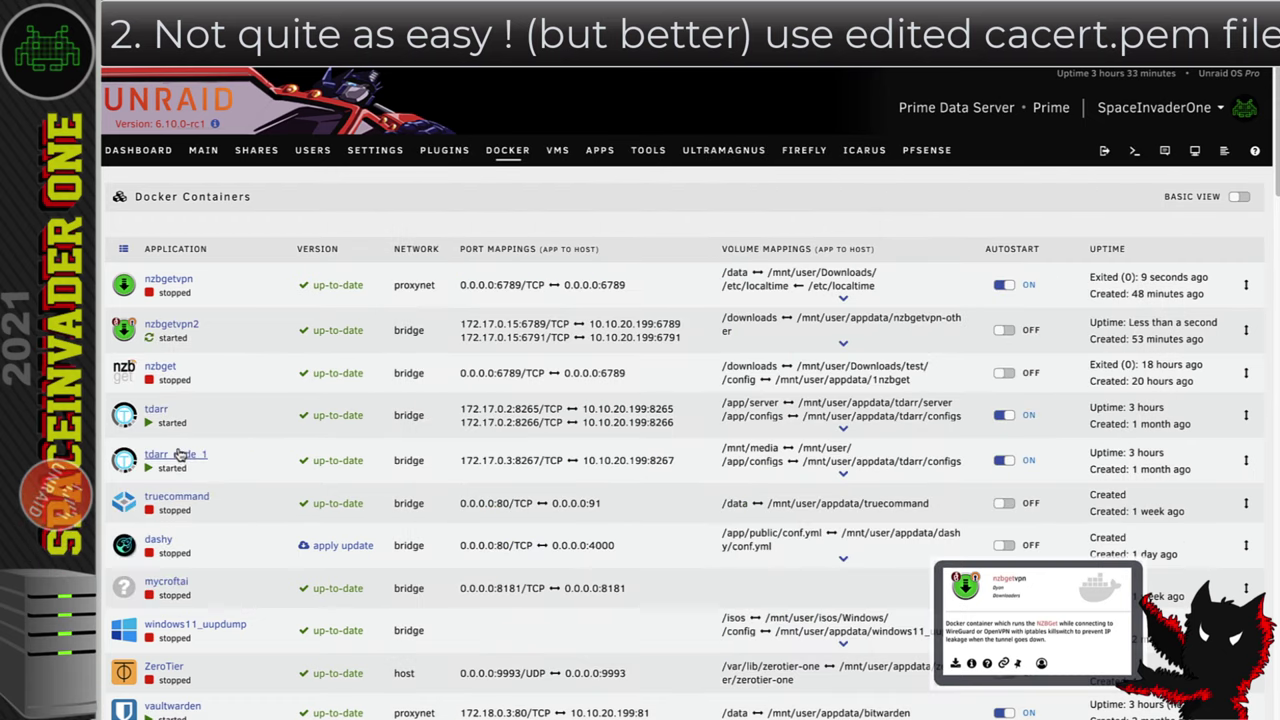
Step: Stop the nzbgetvpn2 container and start the nzbget container
{"action": "left_click", "coordinate": [124, 329]}
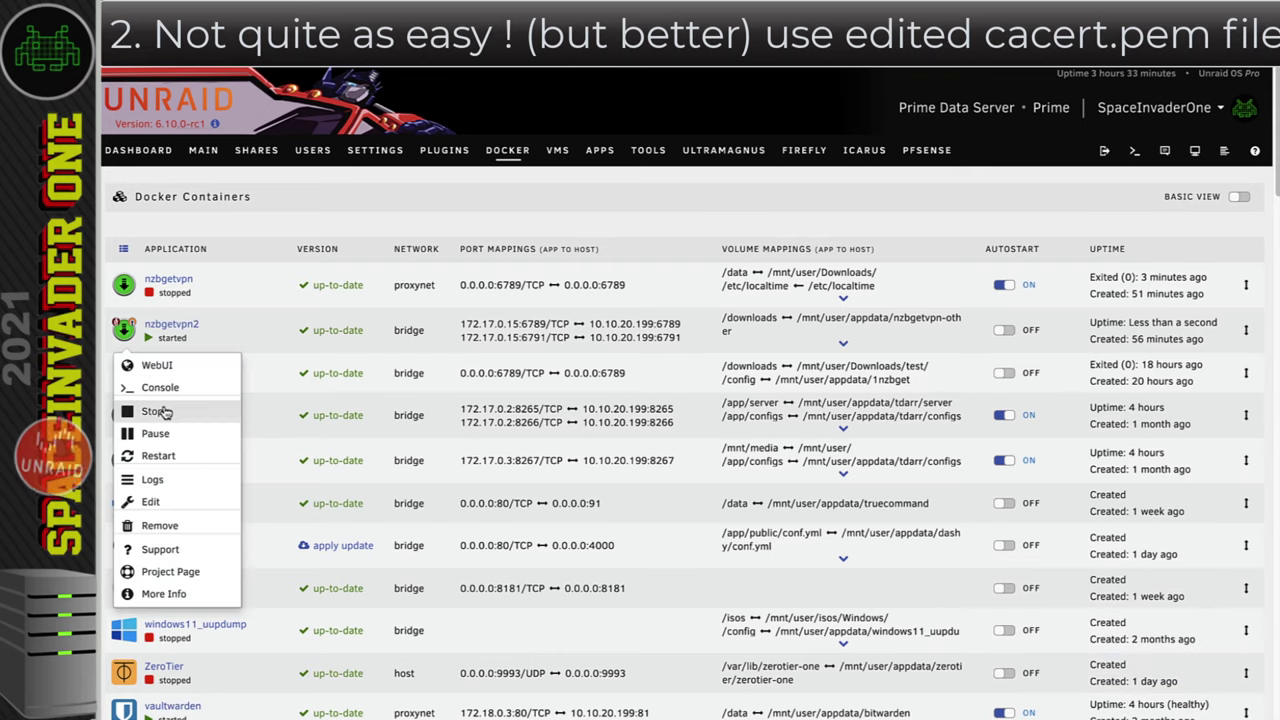
{"action": "left_click", "coordinate": [155, 411]}
{"action": "mouse_move", "coordinate": [127, 381]}
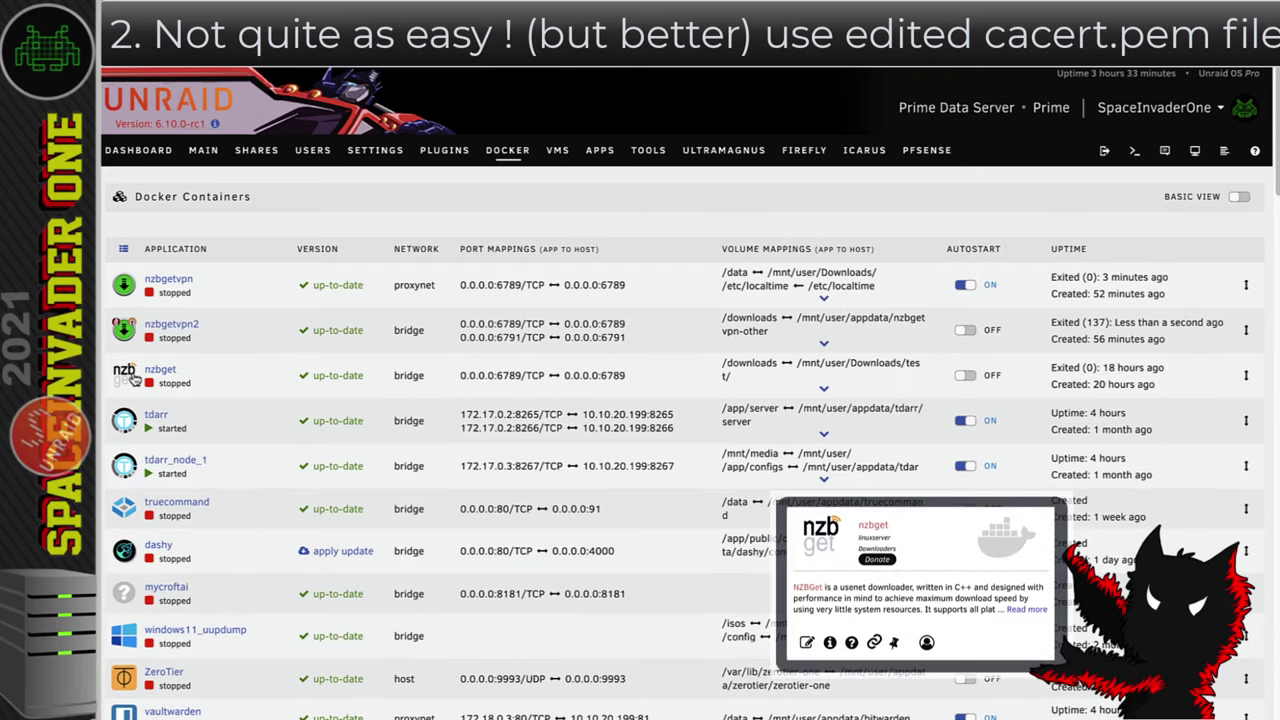
{"action": "left_click", "coordinate": [129, 382]}
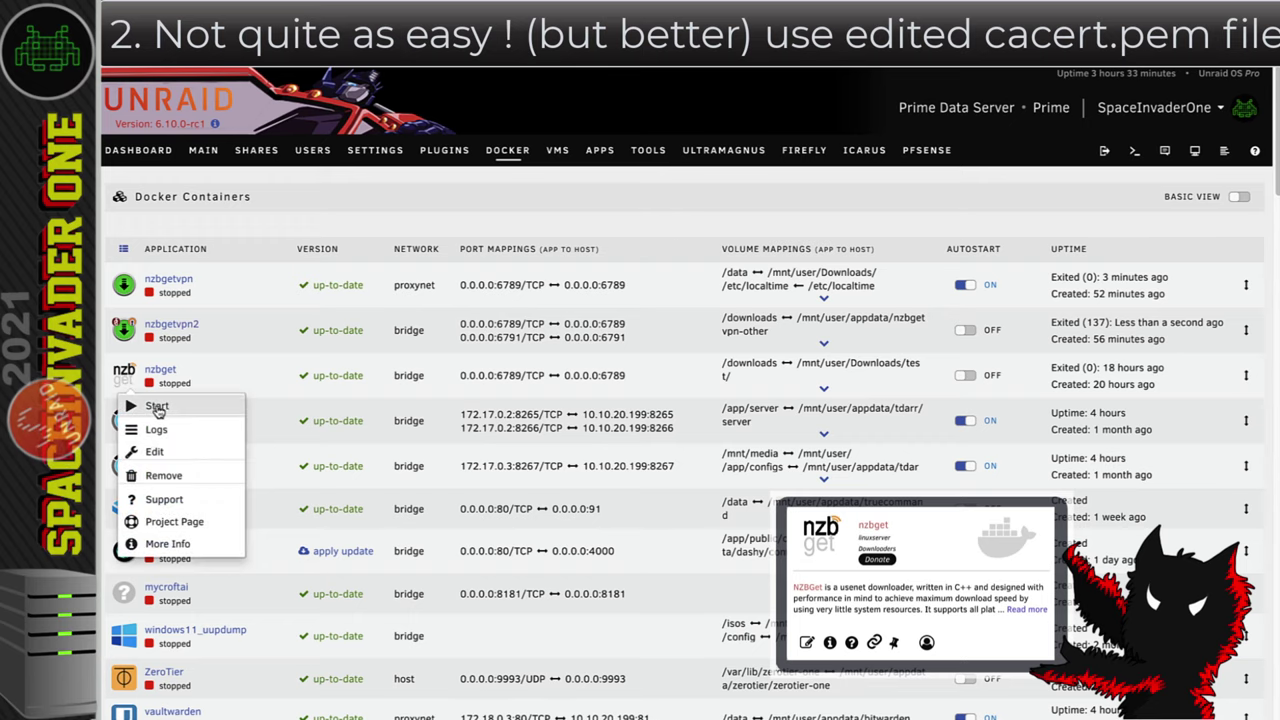
{"action": "left_click", "coordinate": [157, 406]}
Step: Open a console for the nzbget container and list its root directory with ls
{"action": "left_click", "coordinate": [125, 373]}
{"action": "left_click", "coordinate": [162, 430]}
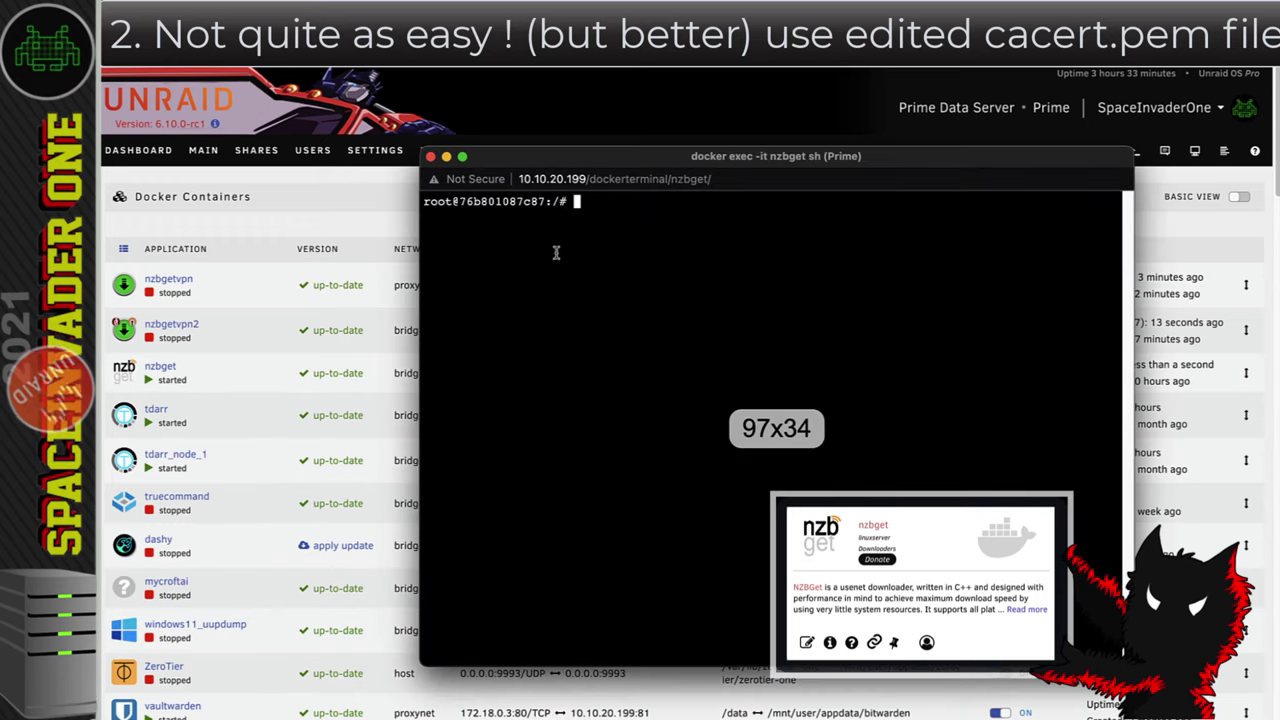
{"action": "type", "text": "ls"}
{"action": "key", "text": "Return"}
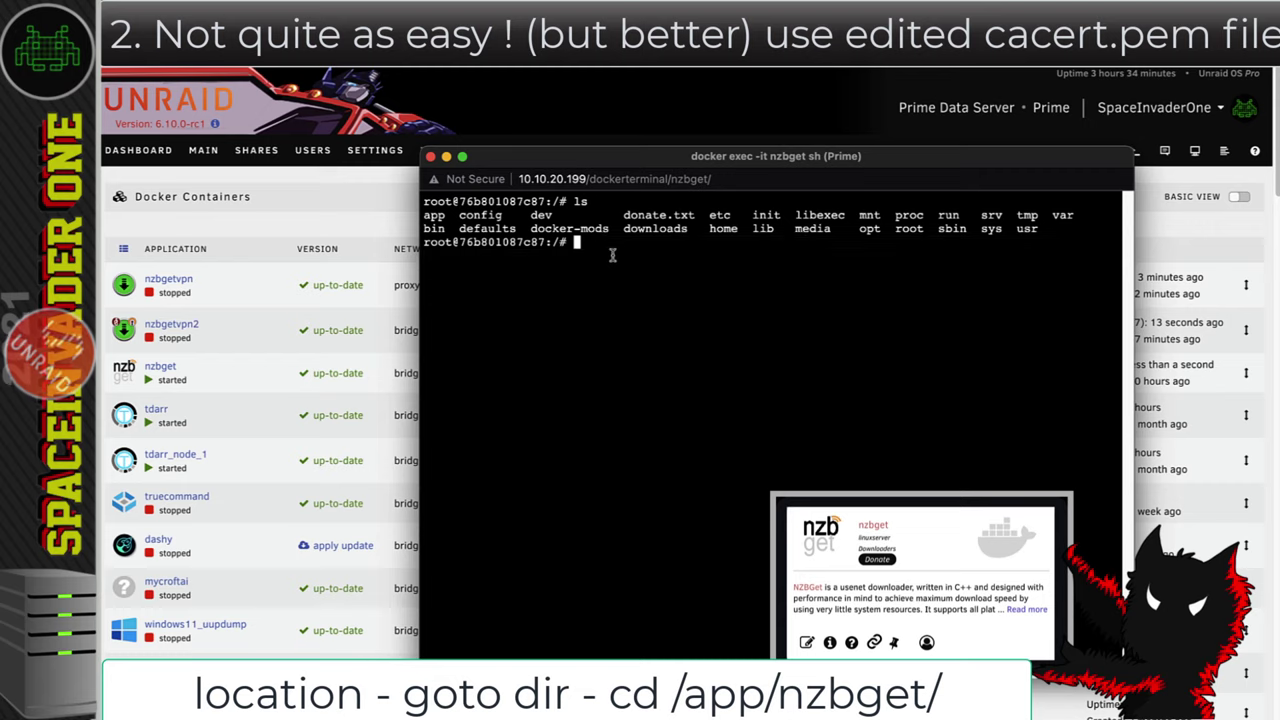
Step: Change through app to the /app/nzbget directory in the nzbget container and list its files to locate cacert.pem
{"action": "type", "text": "cd app"}
{"action": "key", "text": "Return"}
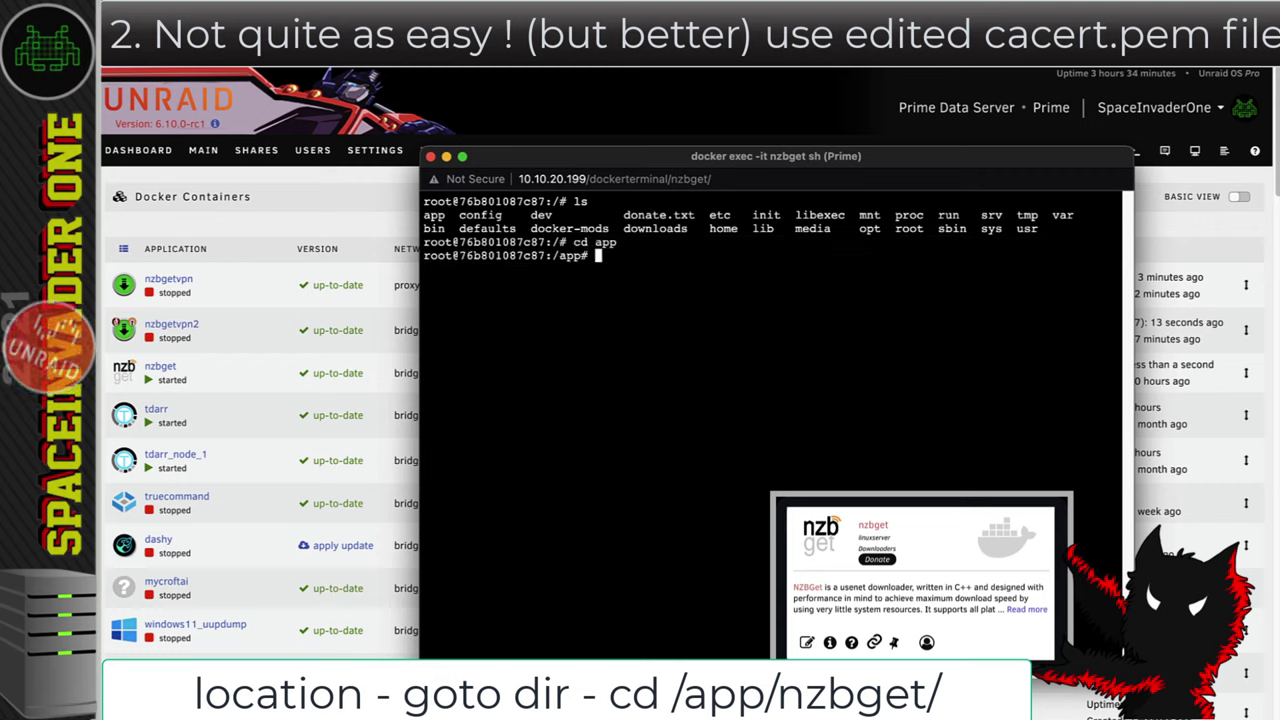
{"action": "type", "text": "ls"}
{"action": "key", "text": "Return"}
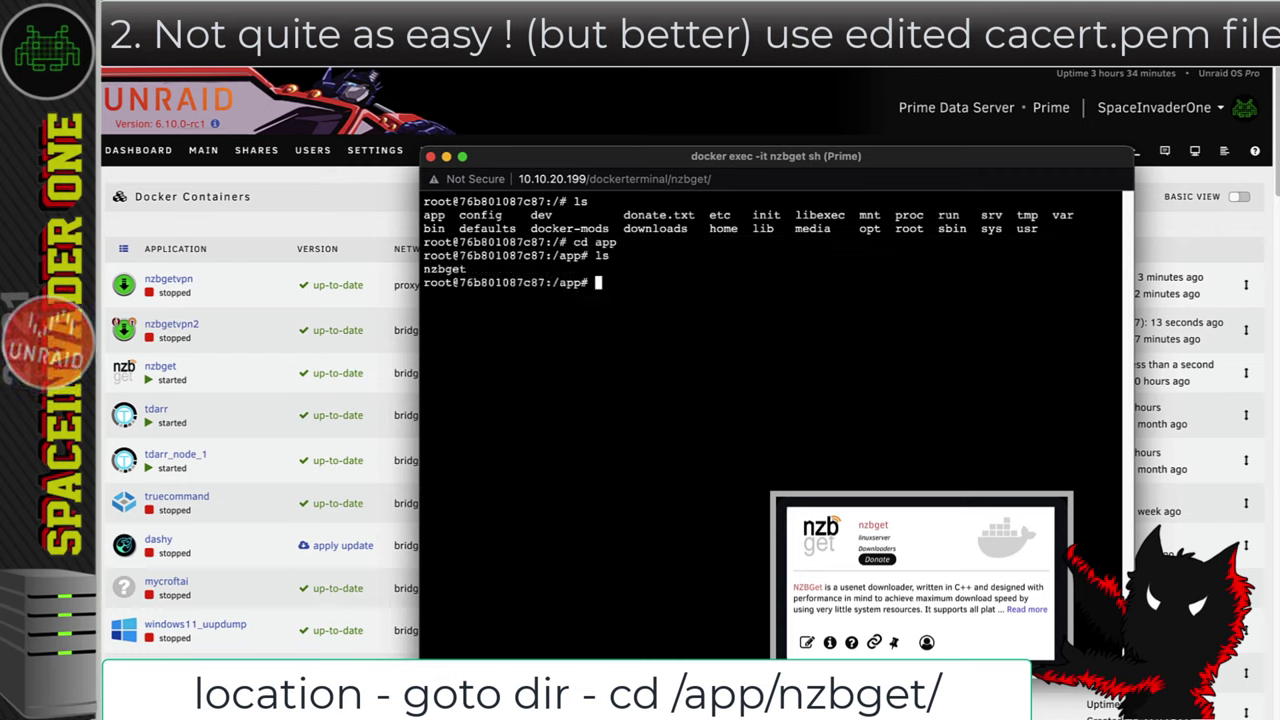
{"action": "type", "text": "cd n"}
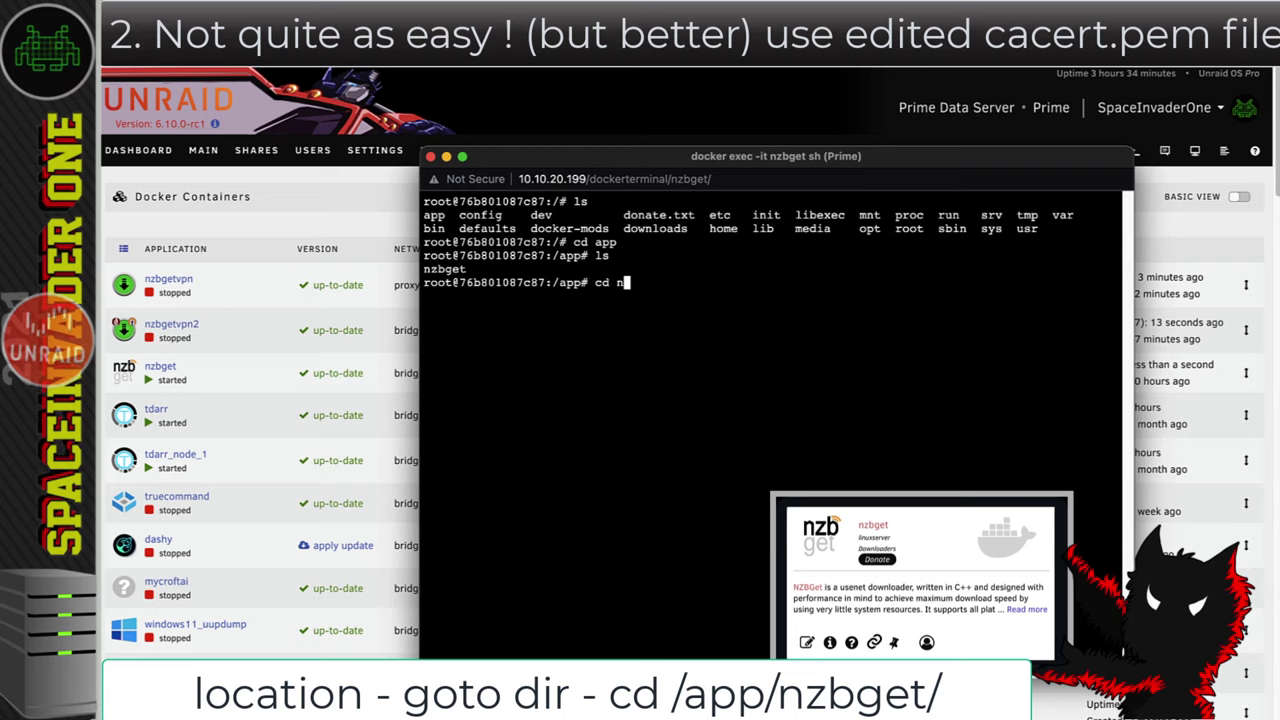
{"action": "key", "text": "Tab"}
{"action": "key", "text": "Return"}
{"action": "type", "text": "ls"}
{"action": "key", "text": "Return"}
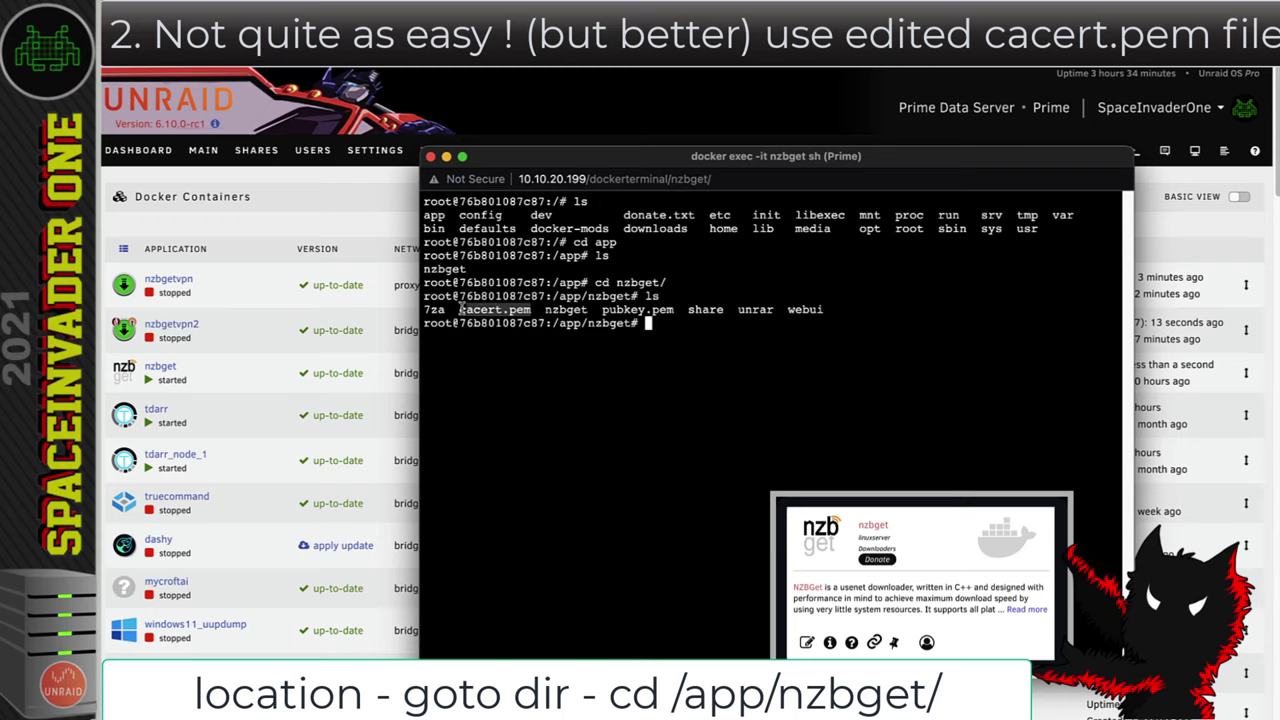
{"action": "left_click", "coordinate": [656, 328]}
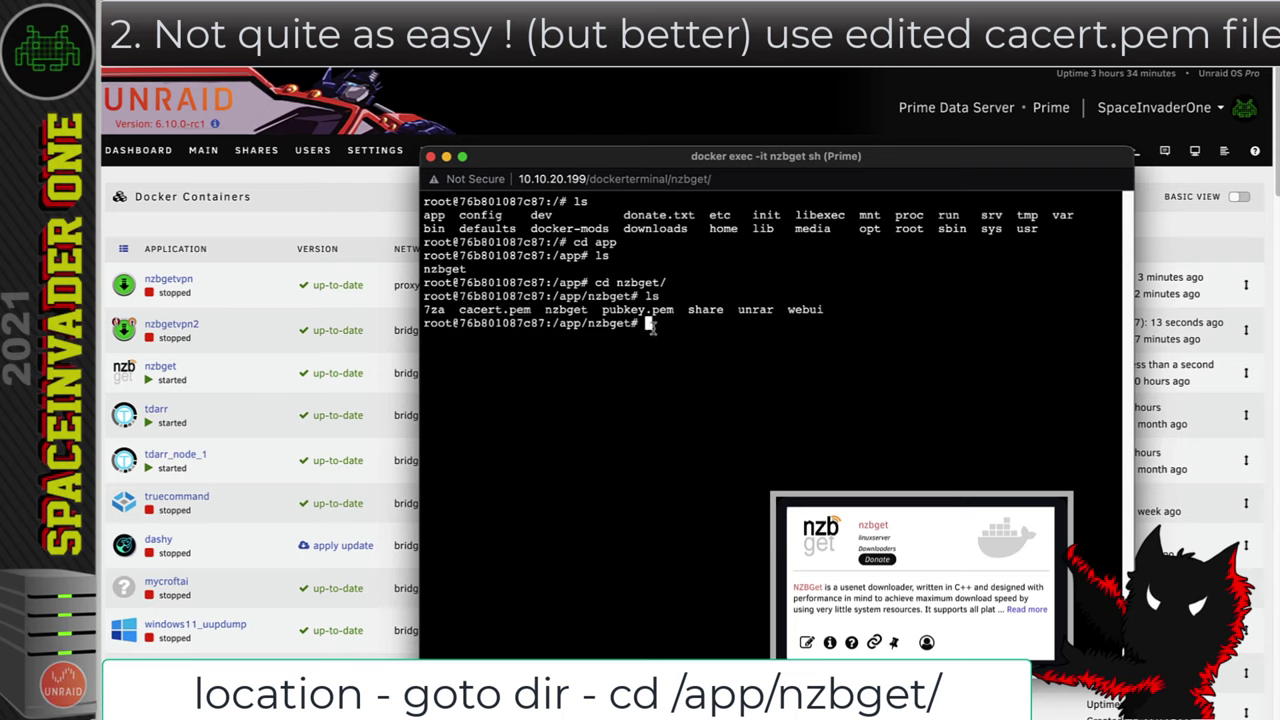
{"action": "right_click", "coordinate": [650, 326]}
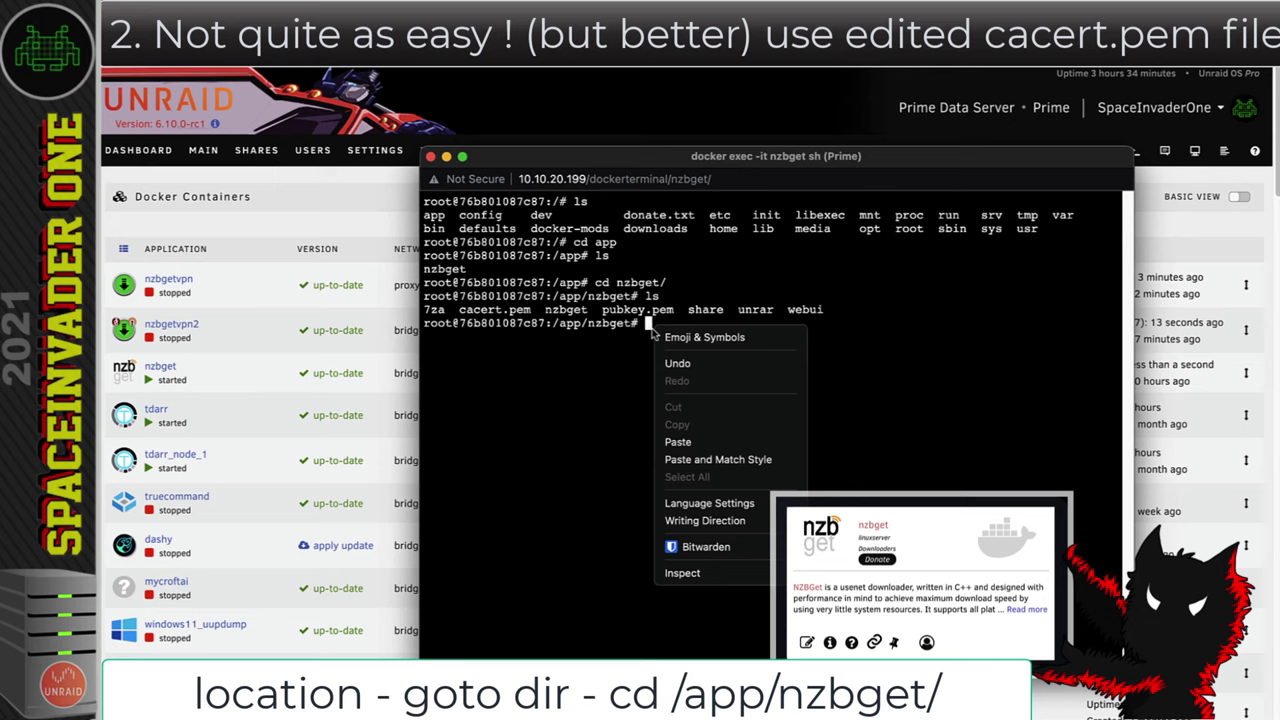
{"action": "left_click", "coordinate": [692, 442]}
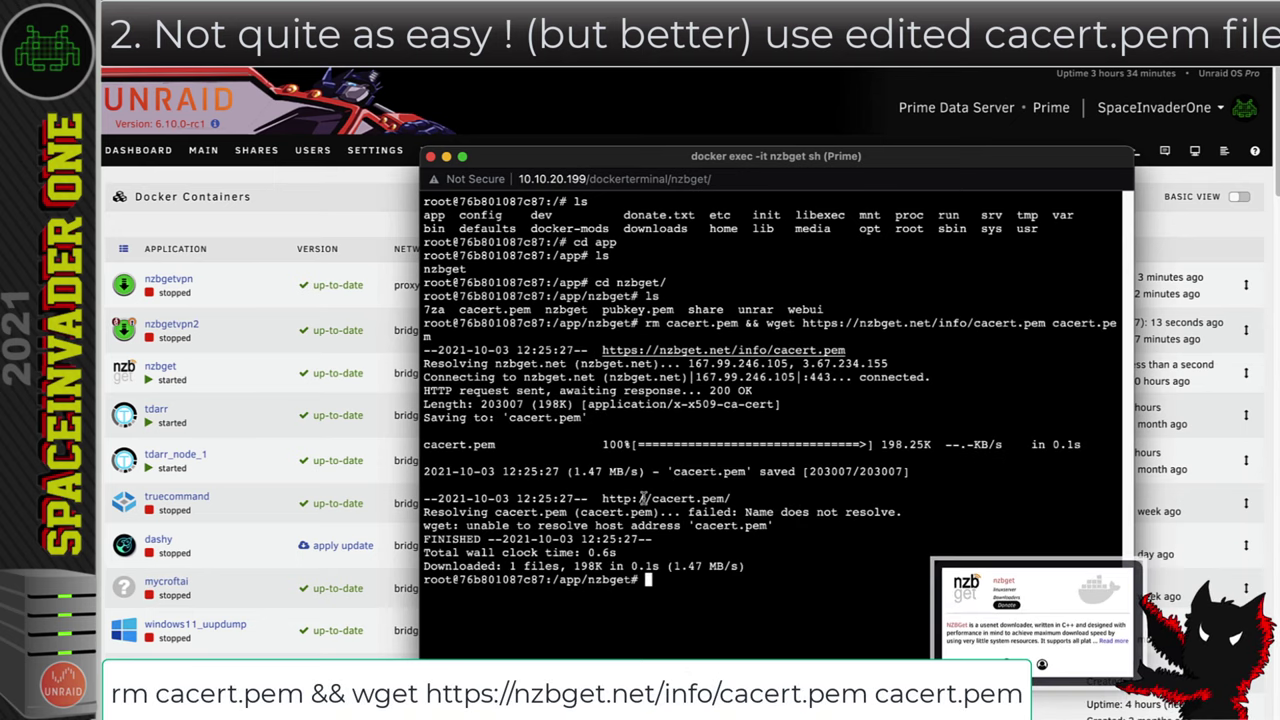
{"action": "type", "text": "ls"}
{"action": "key", "text": "Return"}
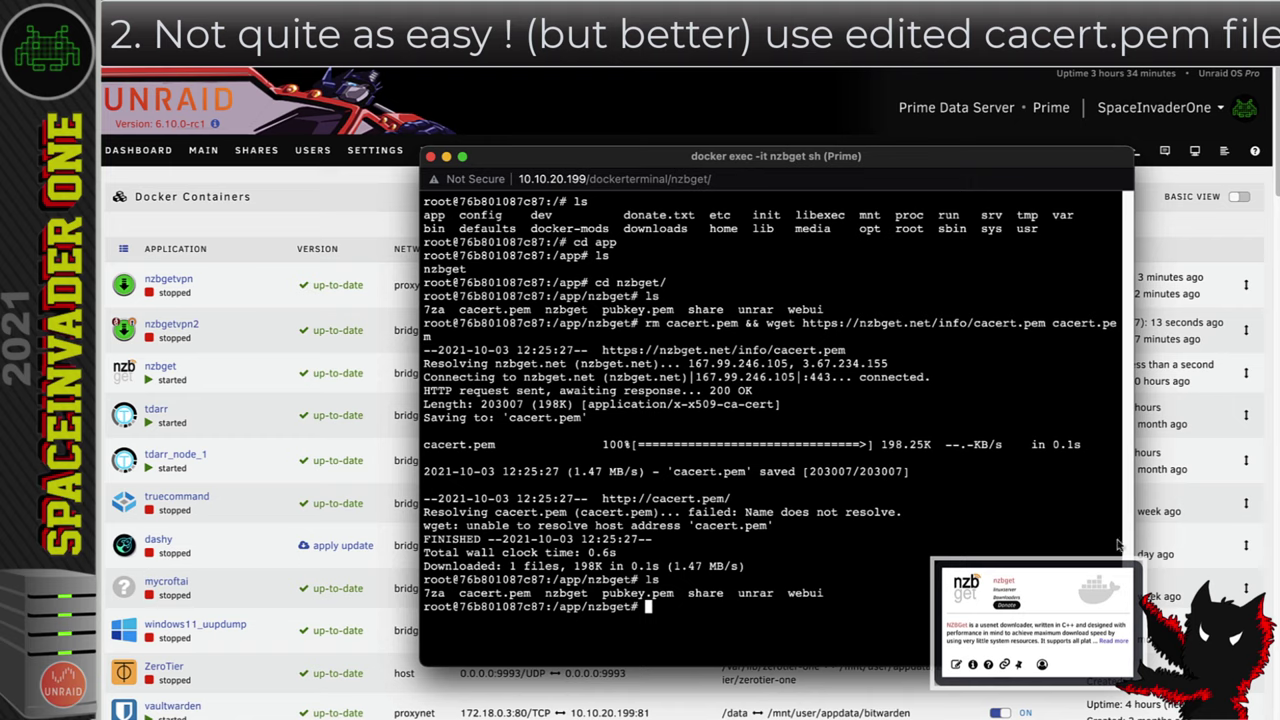
{"action": "left_click_drag", "start_coordinate": [530, 596], "coordinate": [470, 586]}
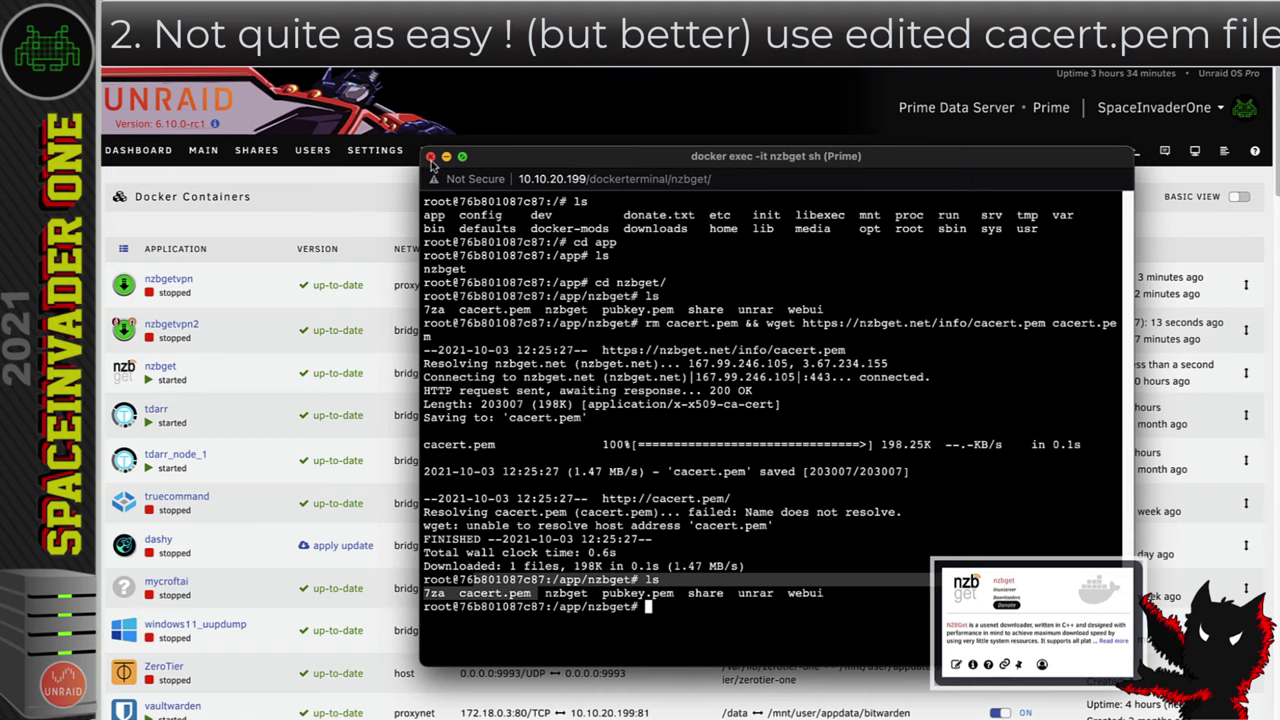
Step: Close the console window and restart the nzbget container
{"action": "left_click", "coordinate": [430, 158]}
{"action": "left_click", "coordinate": [124, 372]}
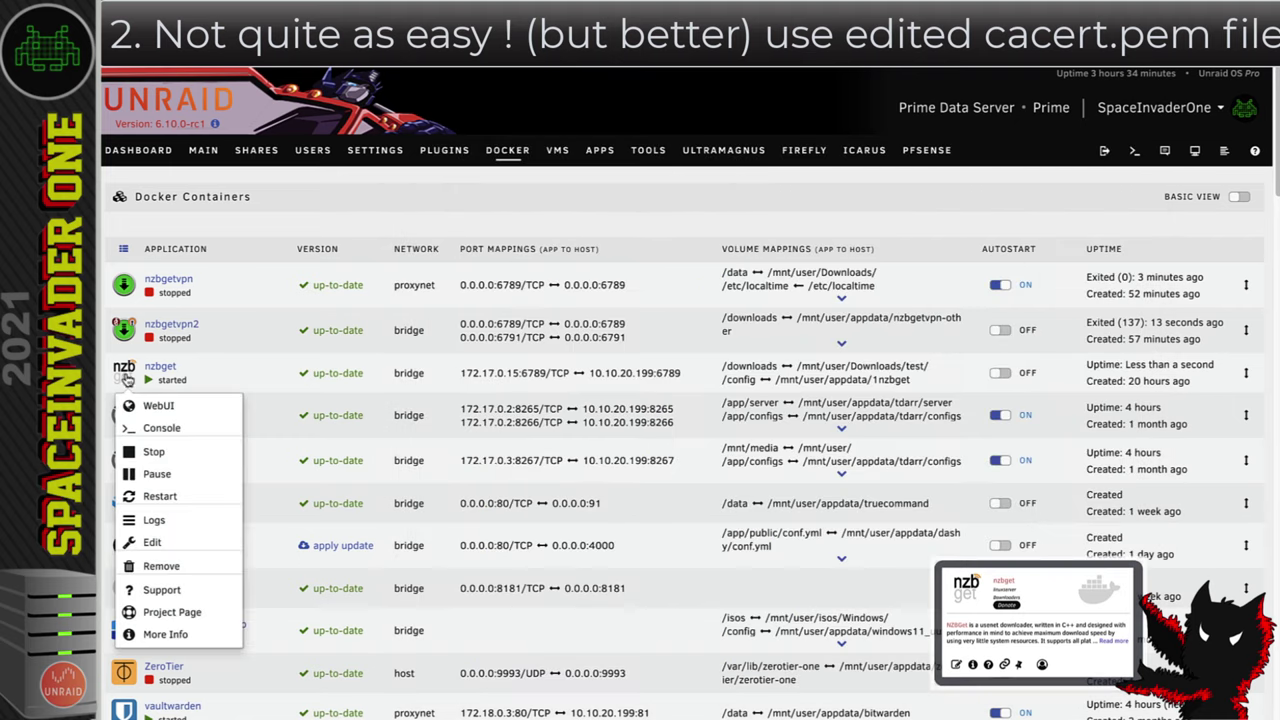
{"action": "left_click", "coordinate": [172, 496]}
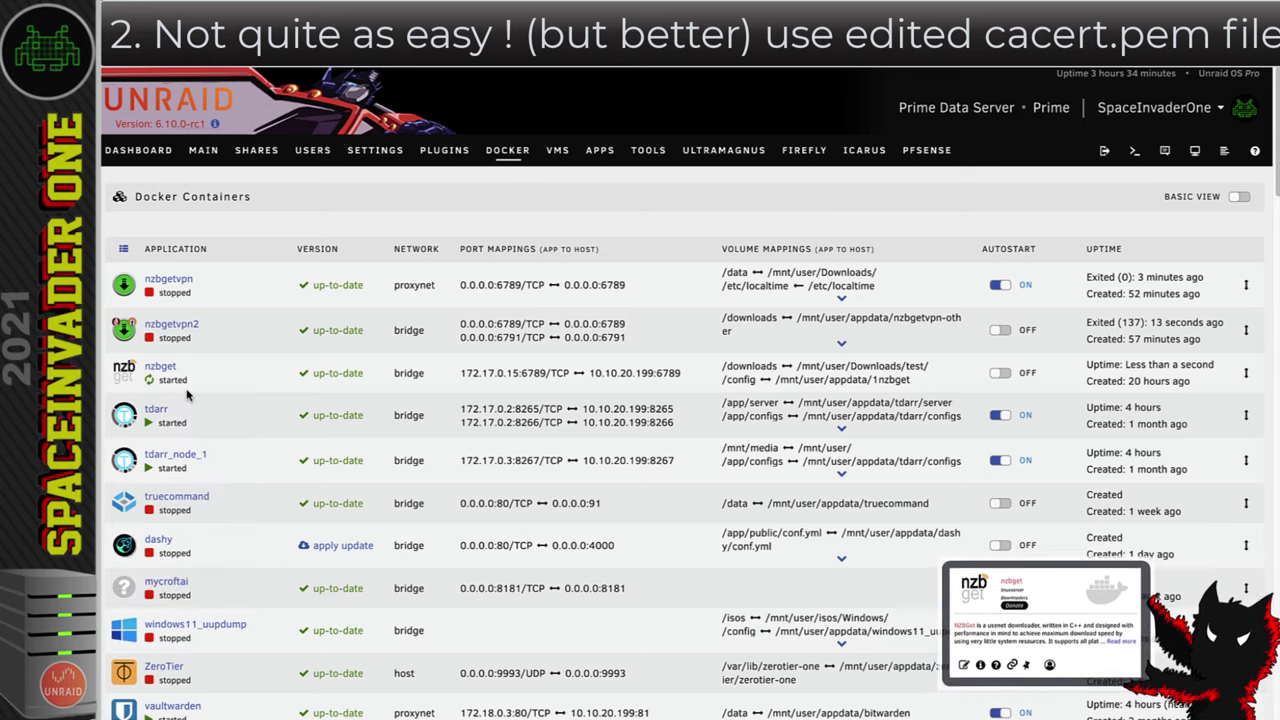